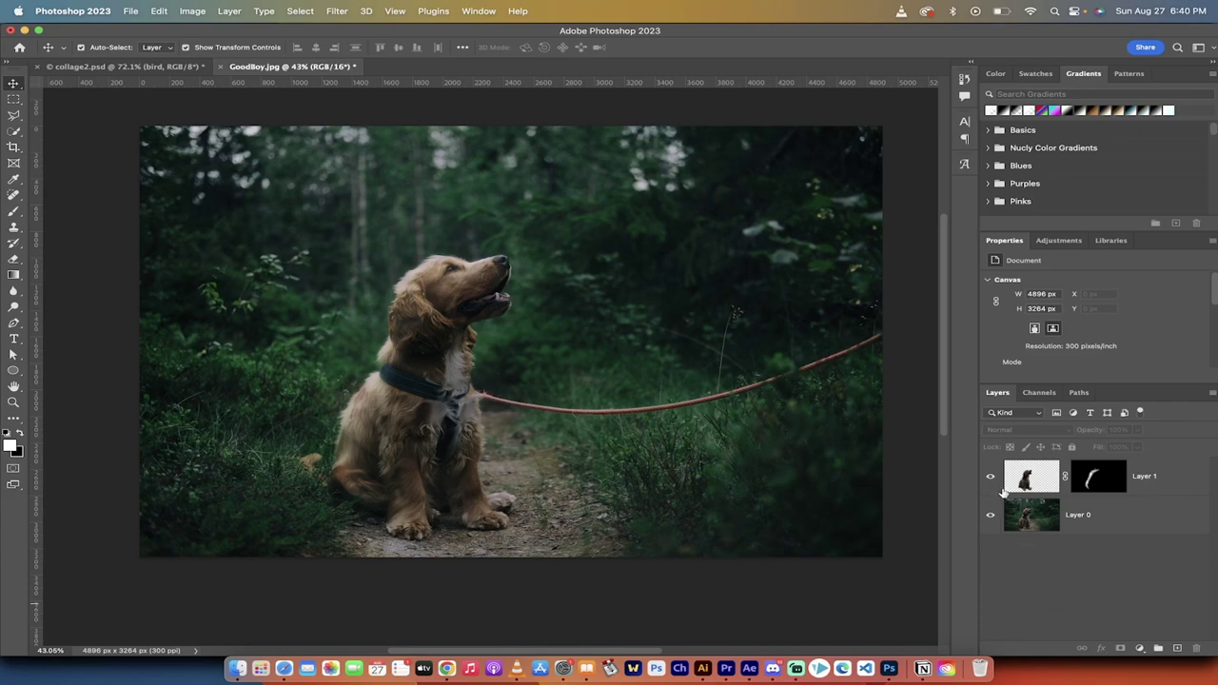
# - Compare with and without the masked Layer 1, then delete Layer 1 and its mask
pyautogui.click(990, 478)
pyautogui.click(991, 479)
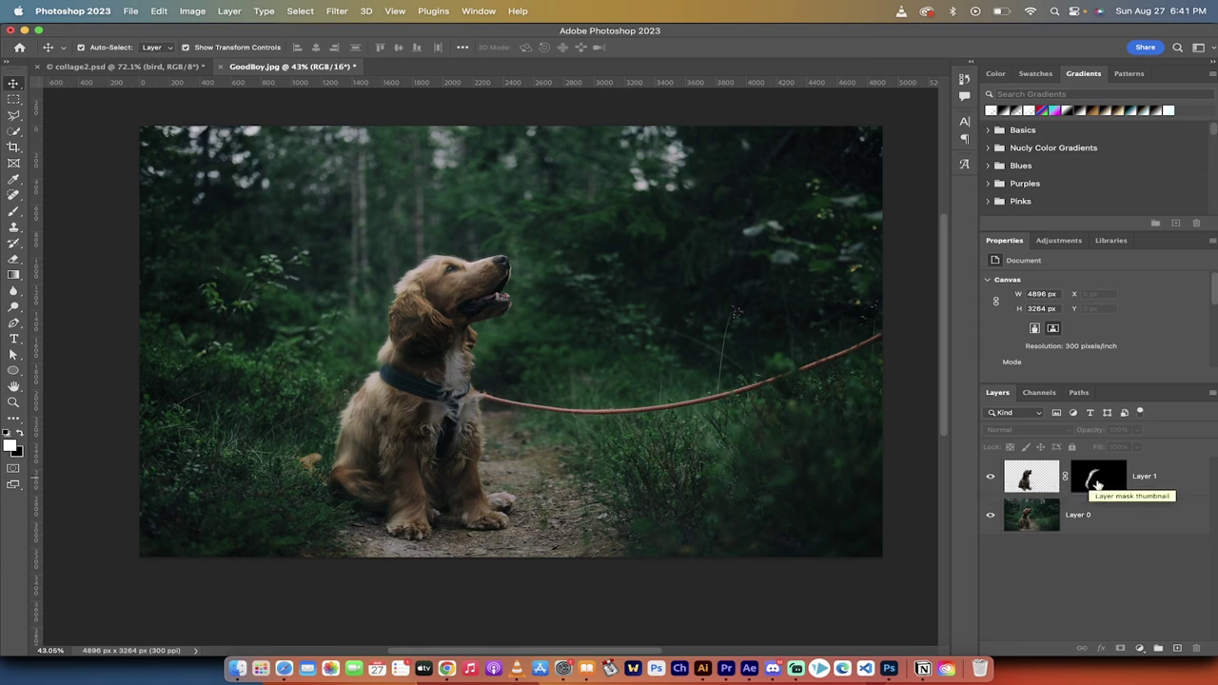
pyautogui.click(1158, 476)
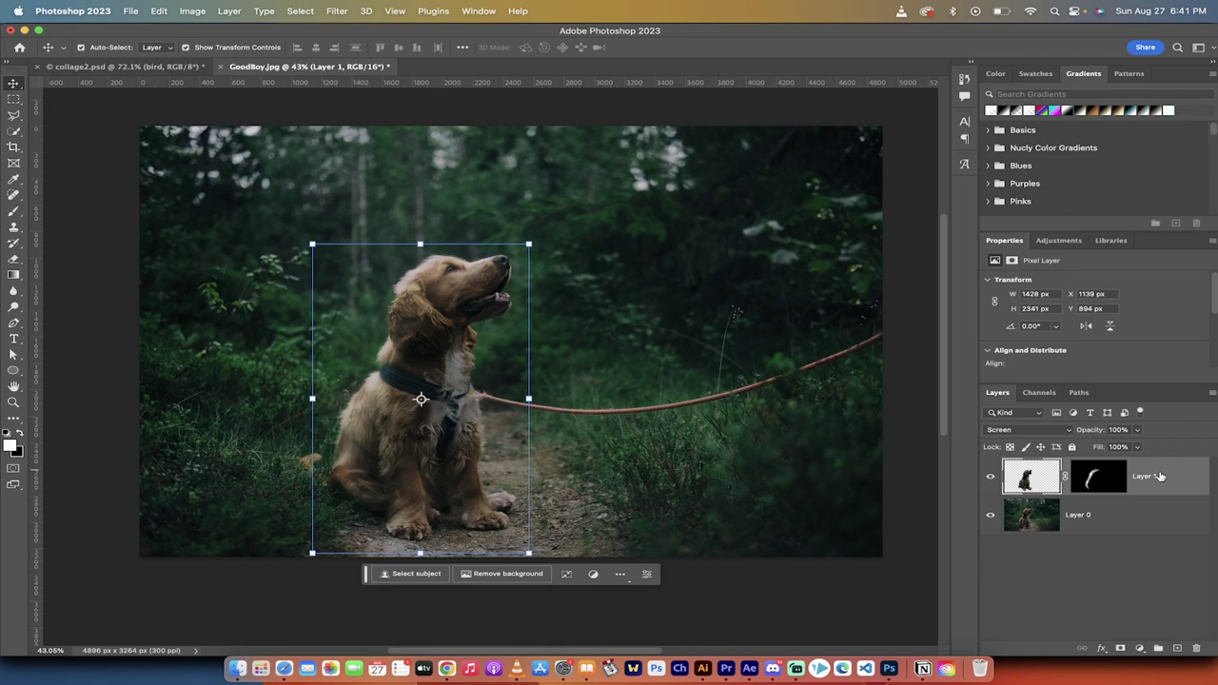
pyautogui.press('BackSpace')
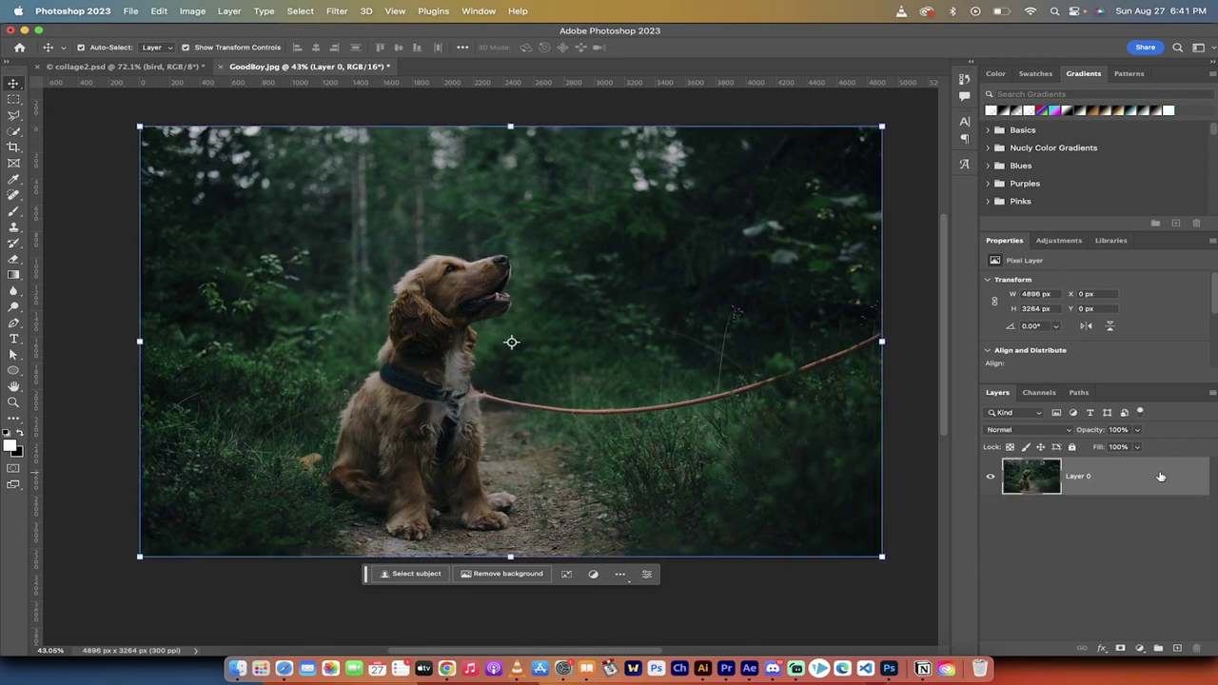
# - Make Layer 0 active and switch to the Quick Selection Tool
pyautogui.click(1074, 556)
pyautogui.click(1108, 480)
pyautogui.click(18, 134)
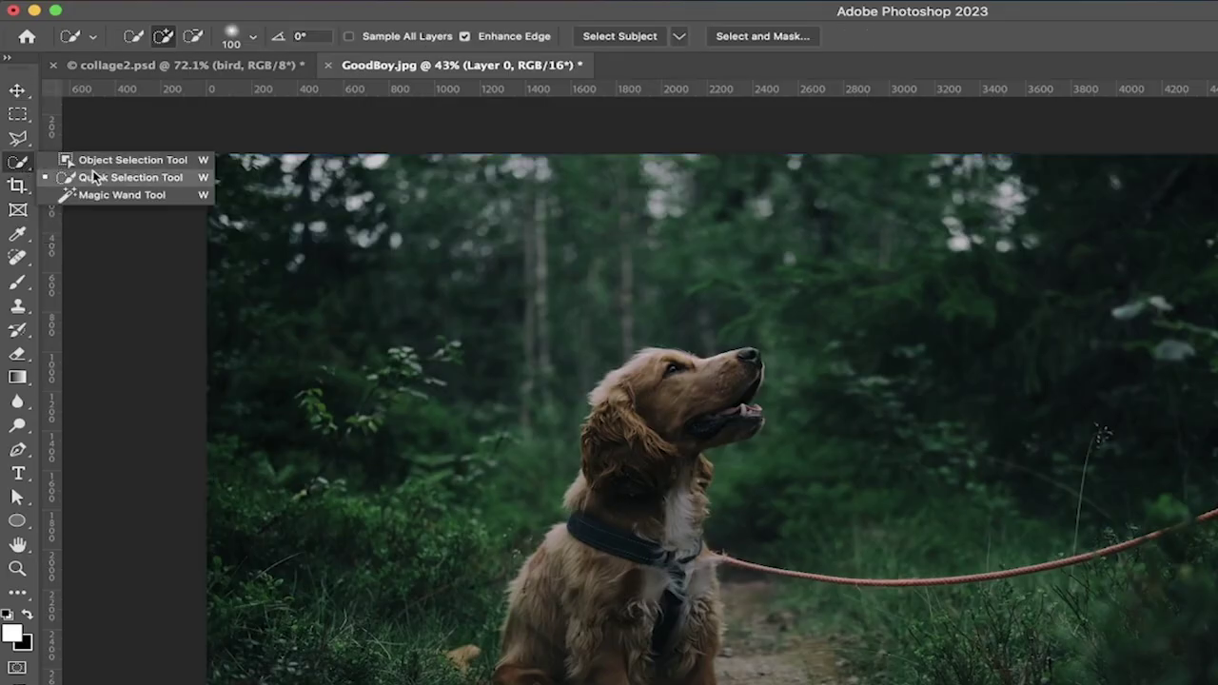
pyautogui.click(106, 178)
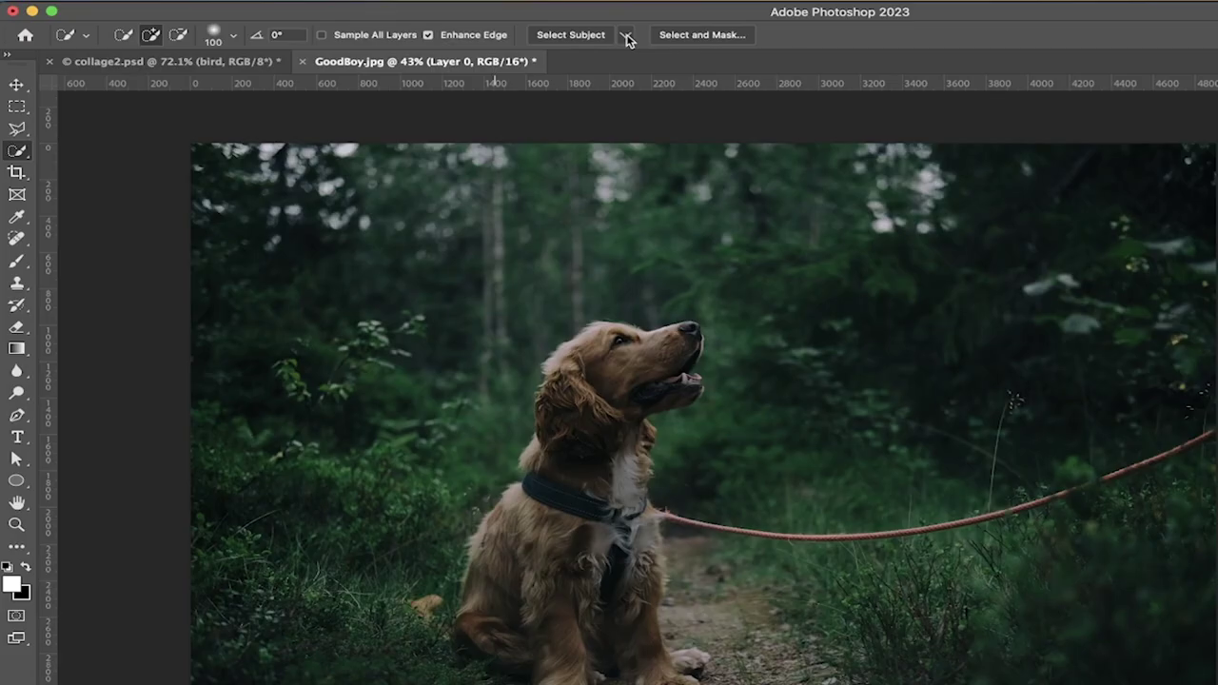
# - Run Select Subject with Cloud detection to select the dog
pyautogui.click(627, 38)
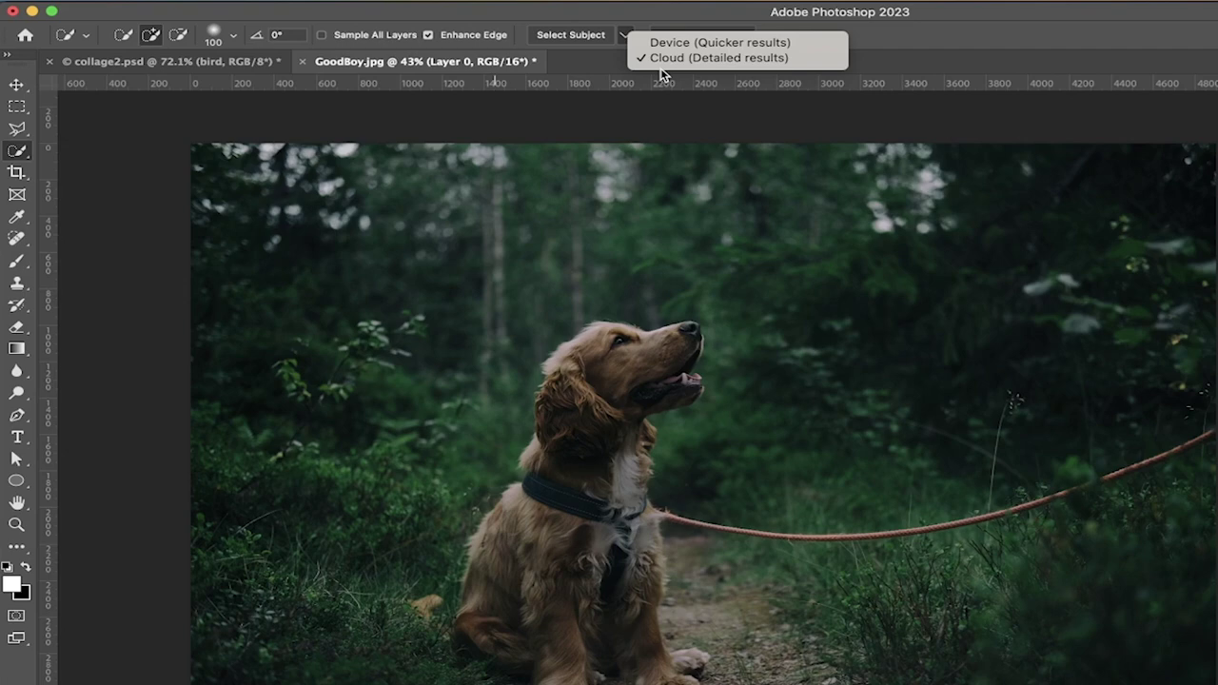
pyautogui.click(663, 17)
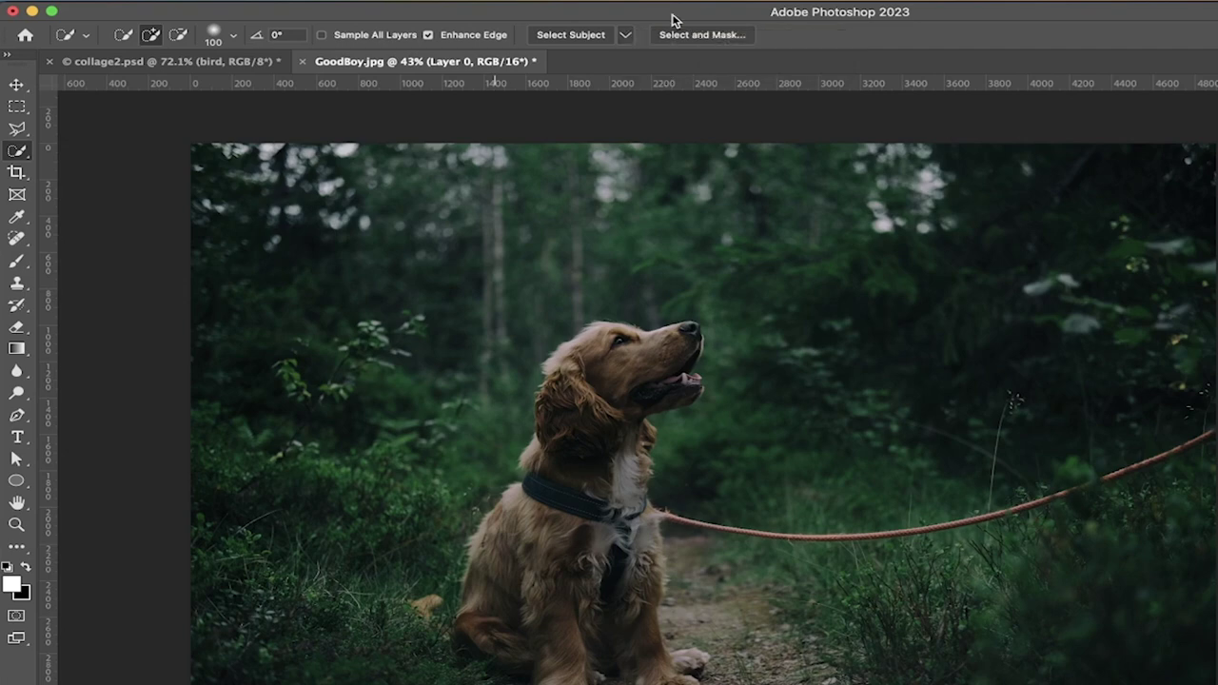
pyautogui.click(581, 35)
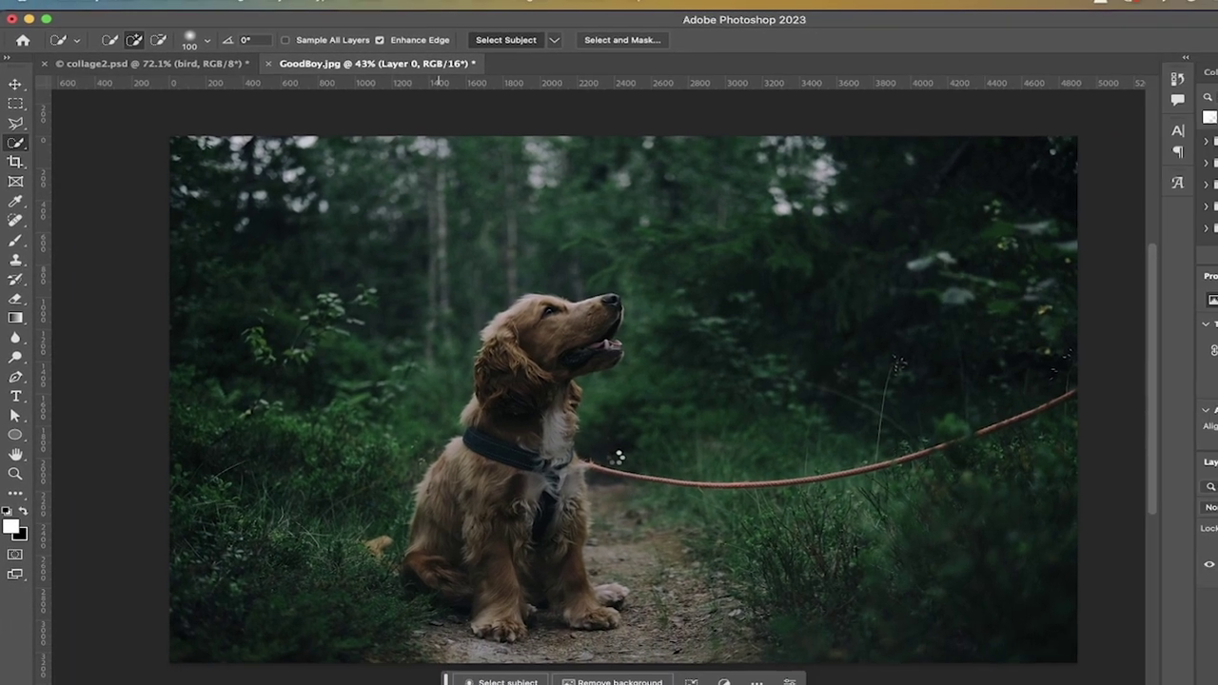
# - Alt-click to subtract the stray leash area, undoing an accidental leash addition
pyautogui.scroll(5, 619, 458)
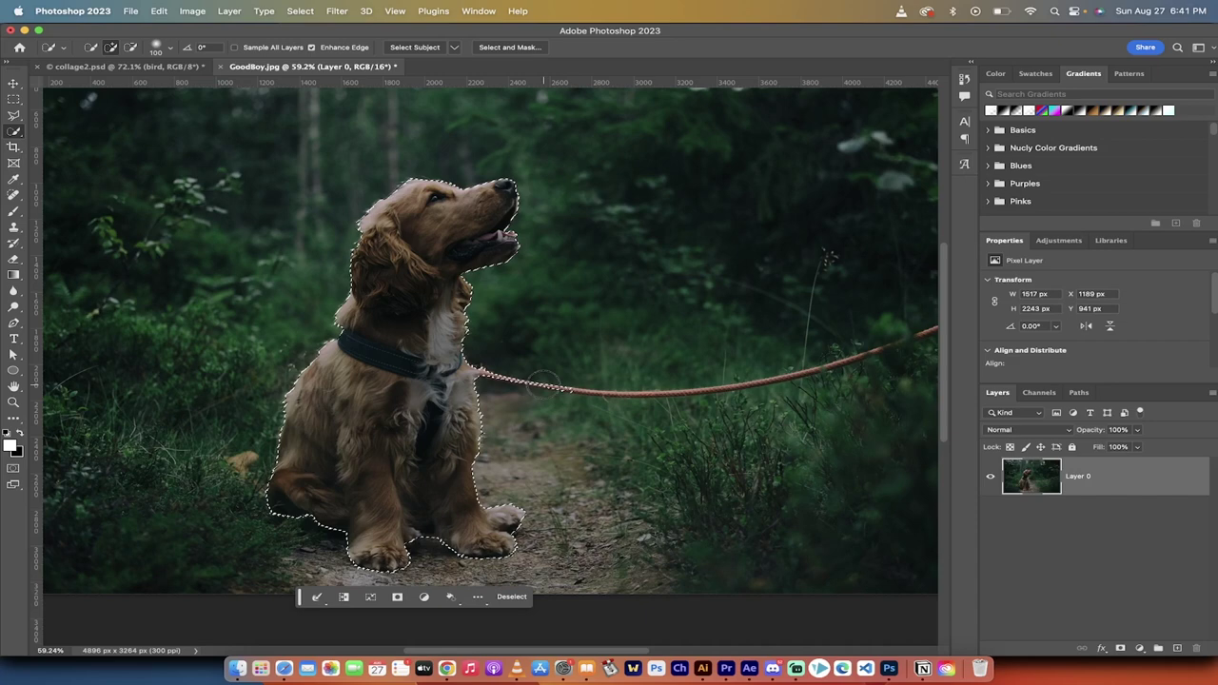
pyautogui.press('alt')
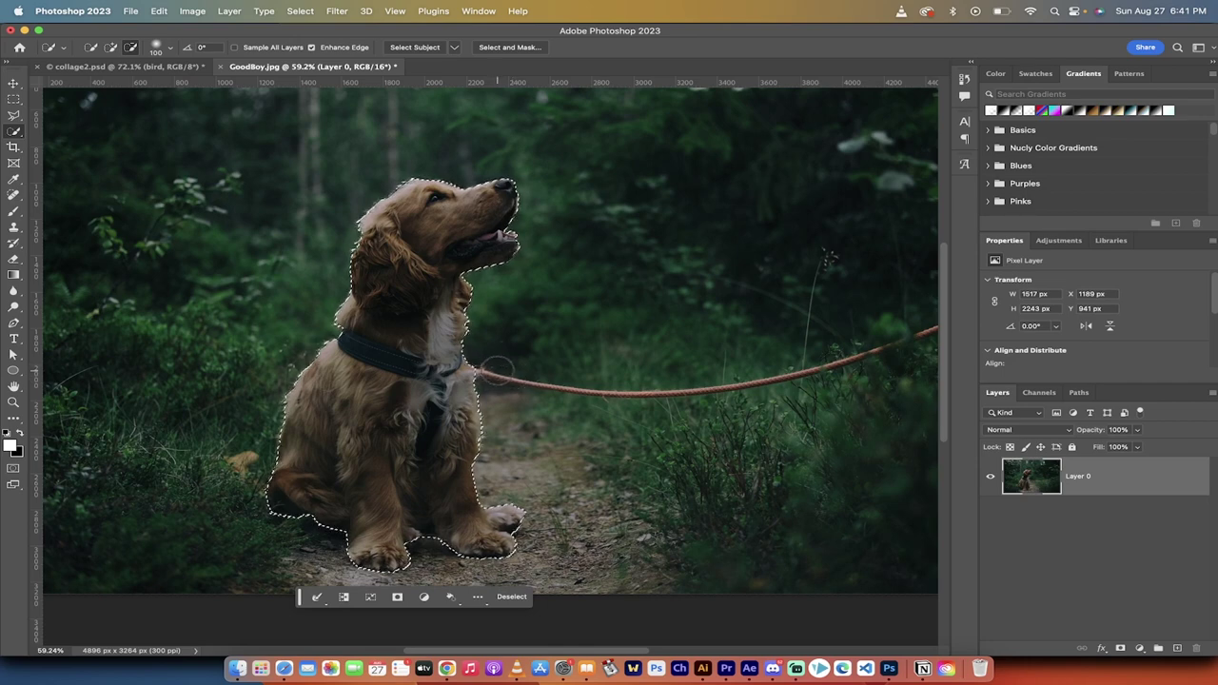
pyautogui.keyDown('alt'); pyautogui.click(576, 528); pyautogui.keyUp('alt')
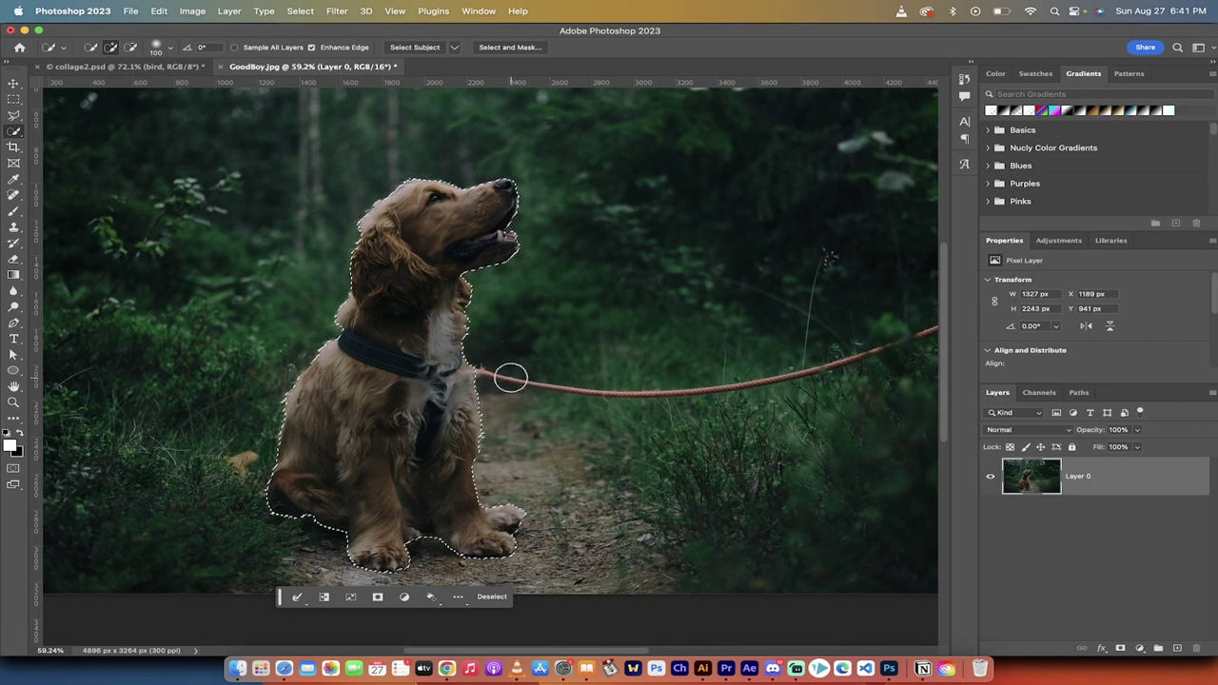
pyautogui.moveTo(533, 383); pyautogui.dragTo(631, 389)
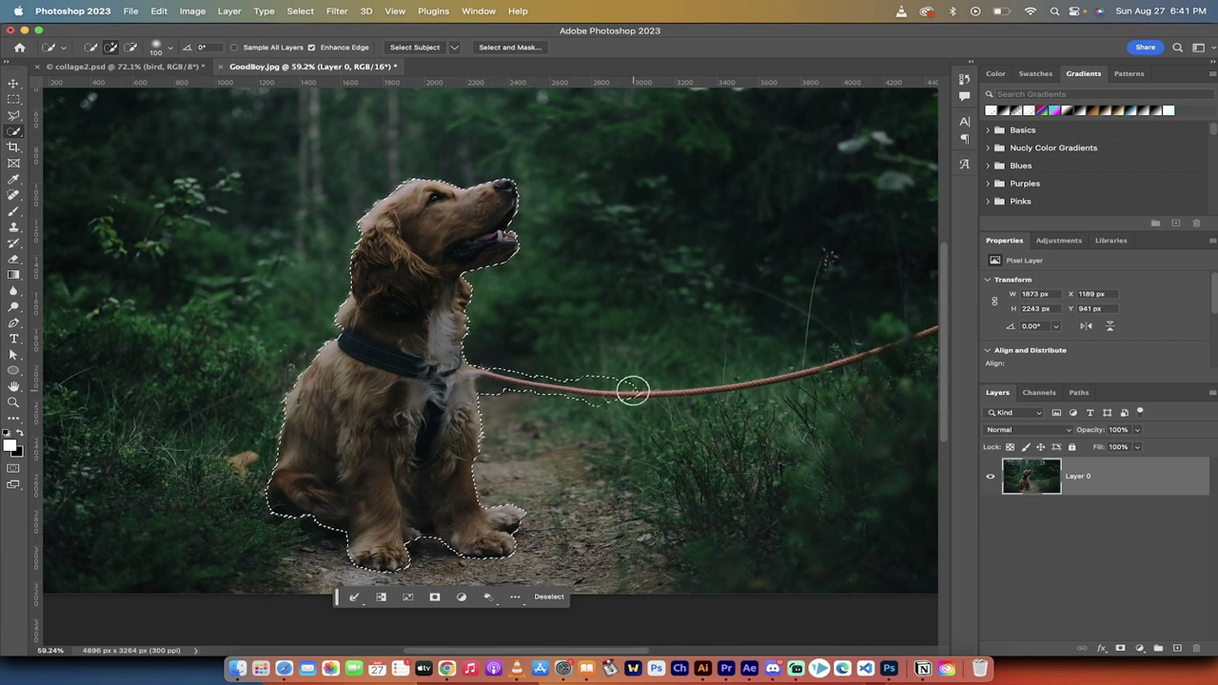
pyautogui.press('super+z')
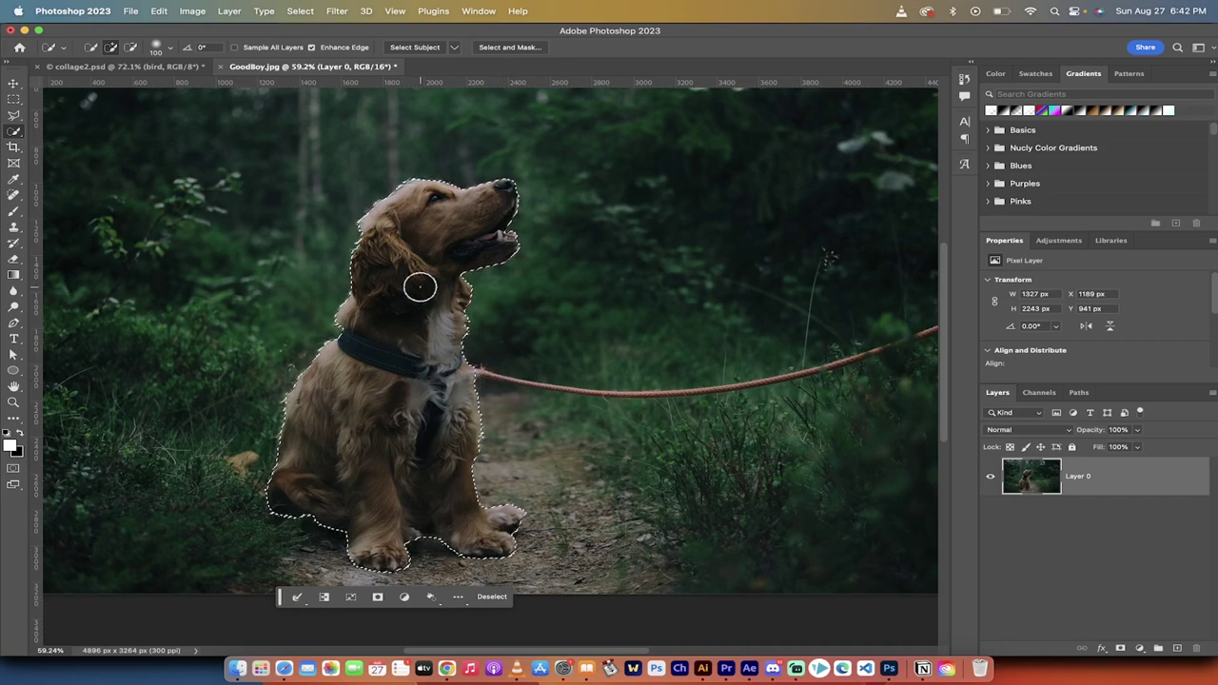
pyautogui.scroll(-3, 419, 287)
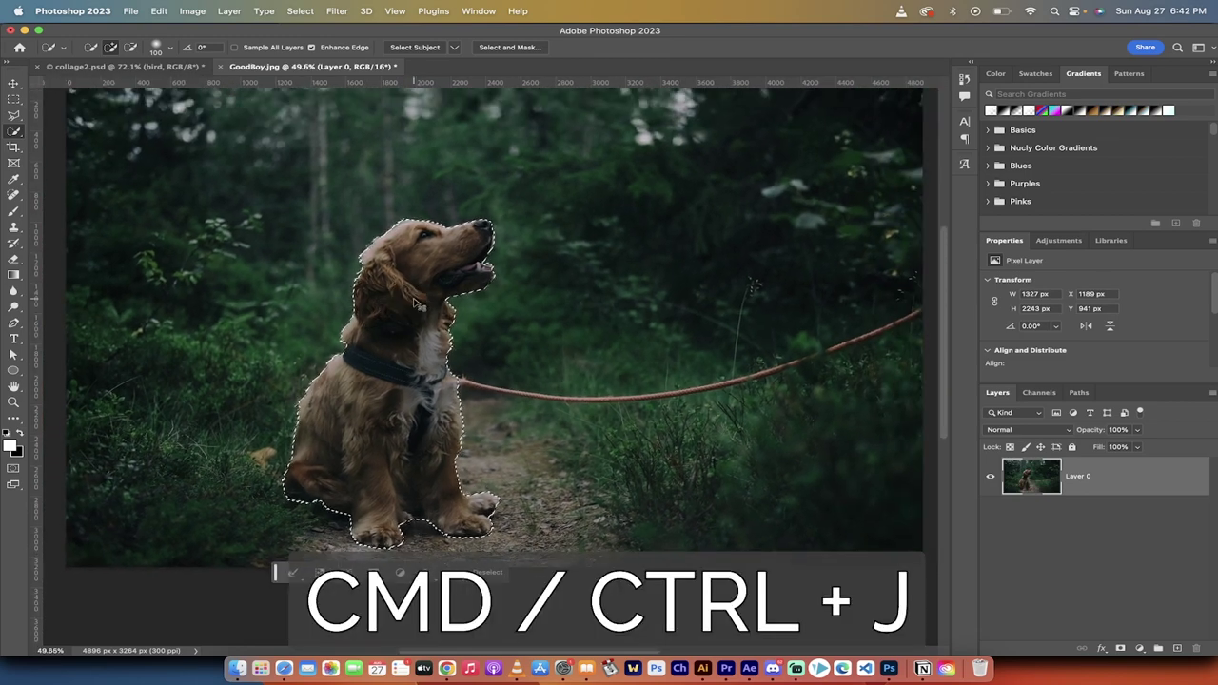
# - Copy the selected dog to a new Layer 1 and check the cut-out by hiding Layer 0
pyautogui.press('super+j')
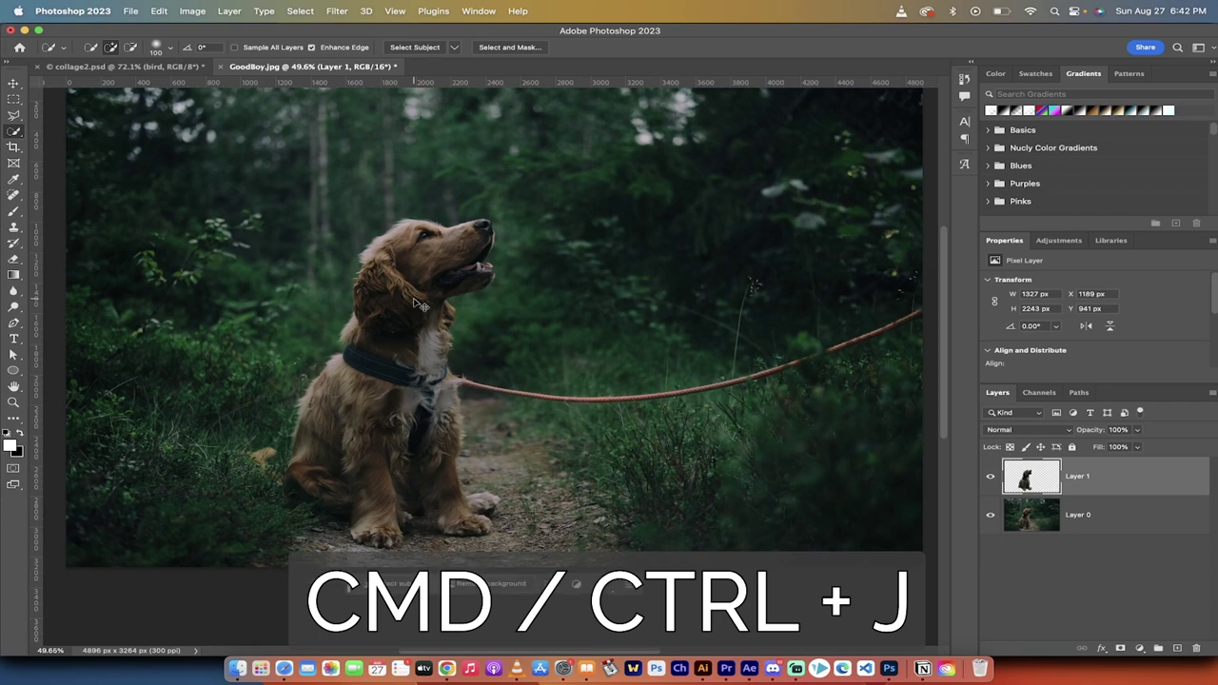
pyautogui.click(991, 516)
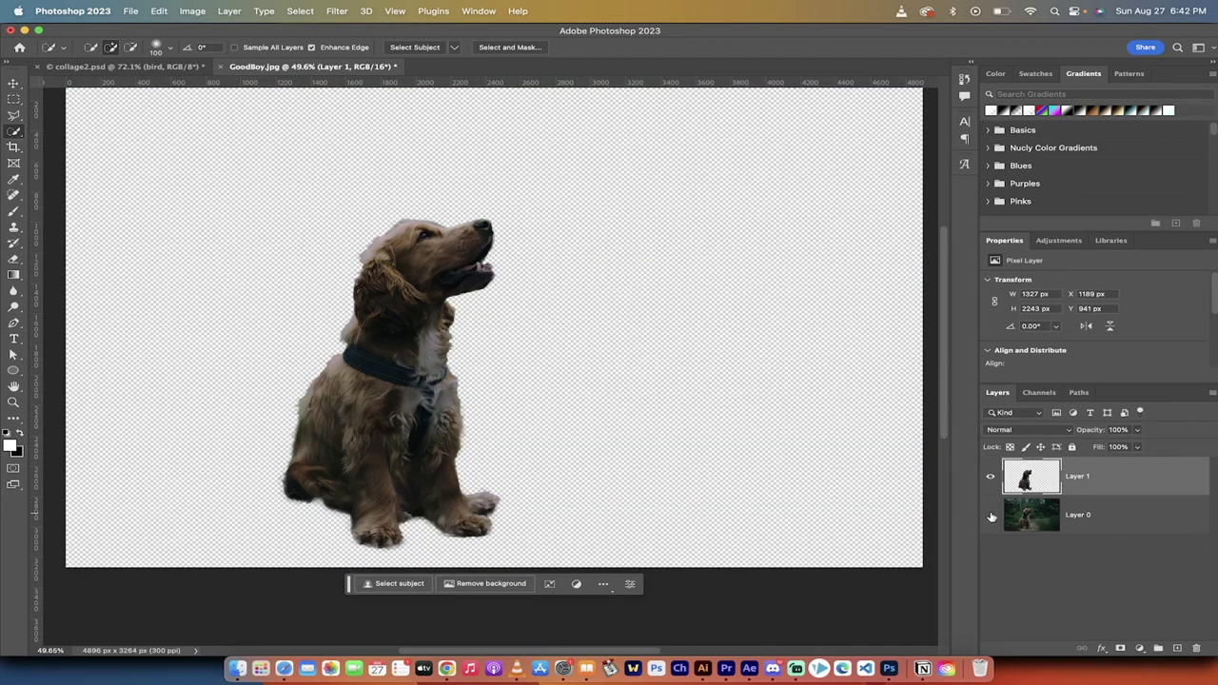
pyautogui.click(991, 516)
pyautogui.click(990, 516)
pyautogui.click(990, 516)
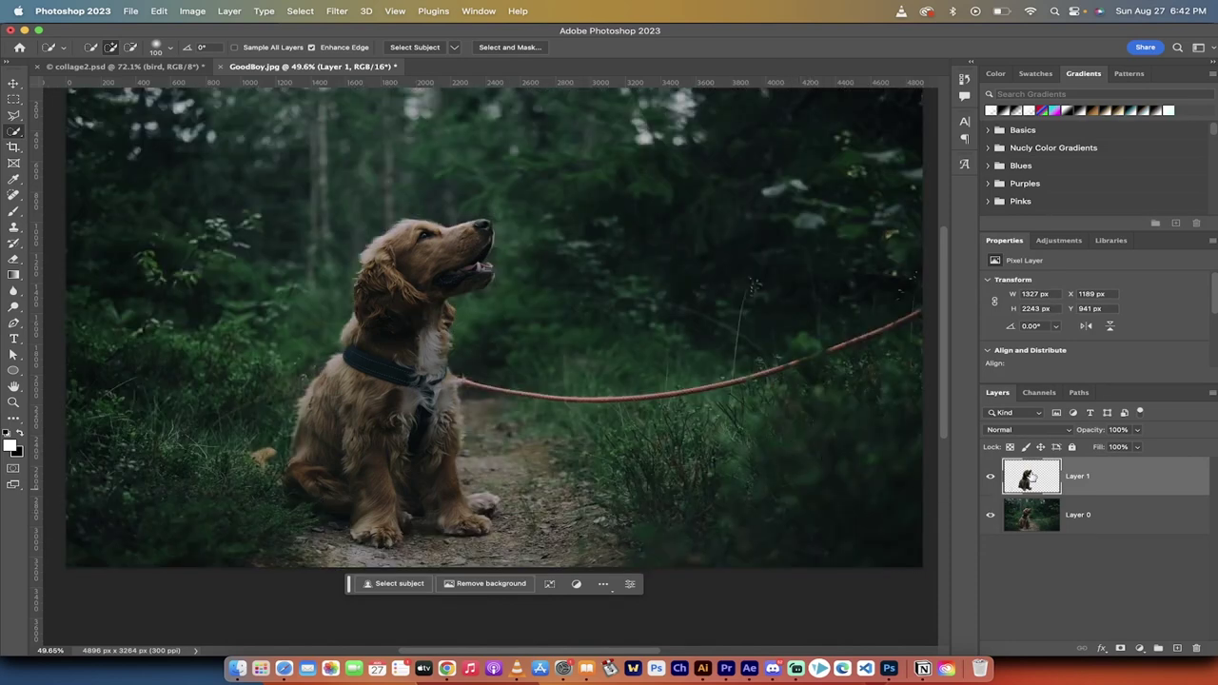
pyautogui.scroll(-2, 777, 437)
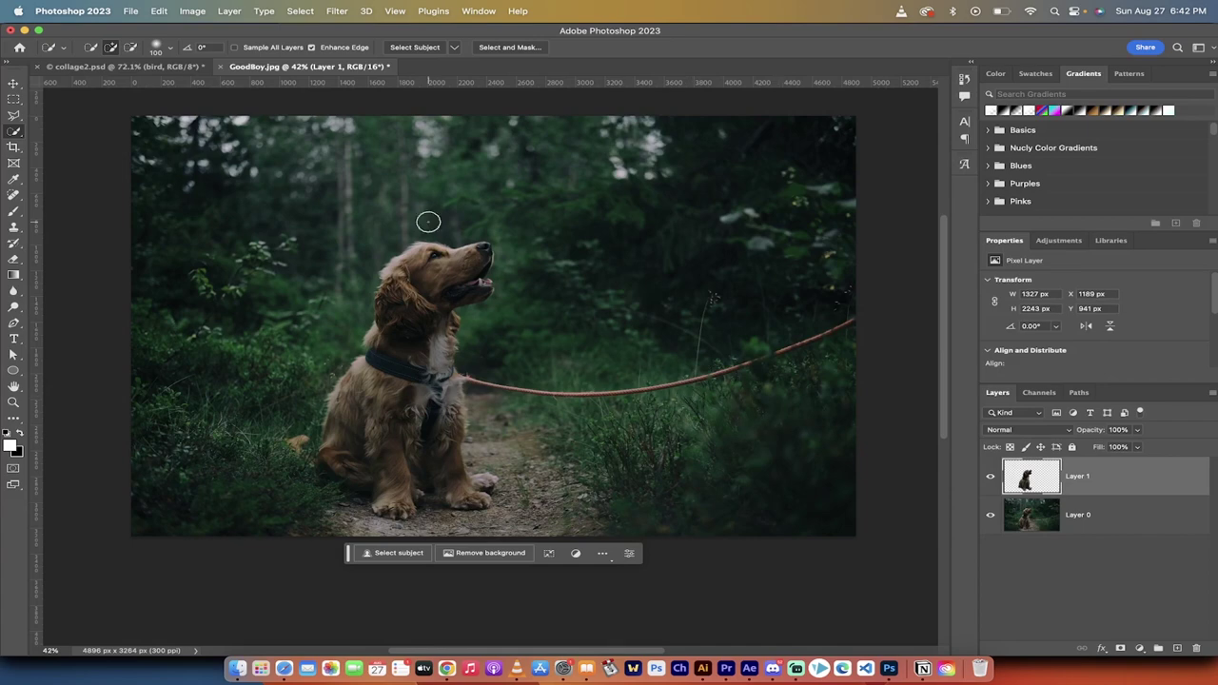
# - Apply Filter > Blur > Gaussian Blur with a 20.4-pixel radius to Layer 1
pyautogui.click(336, 11)
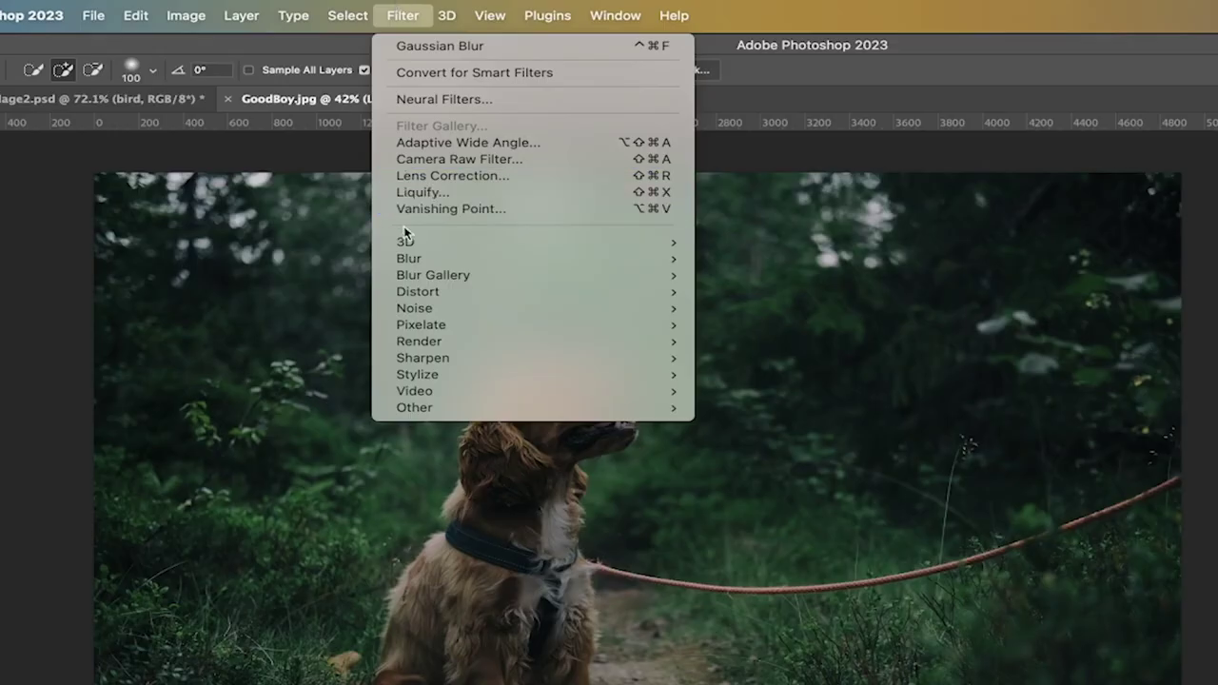
pyautogui.moveTo(342, 173)
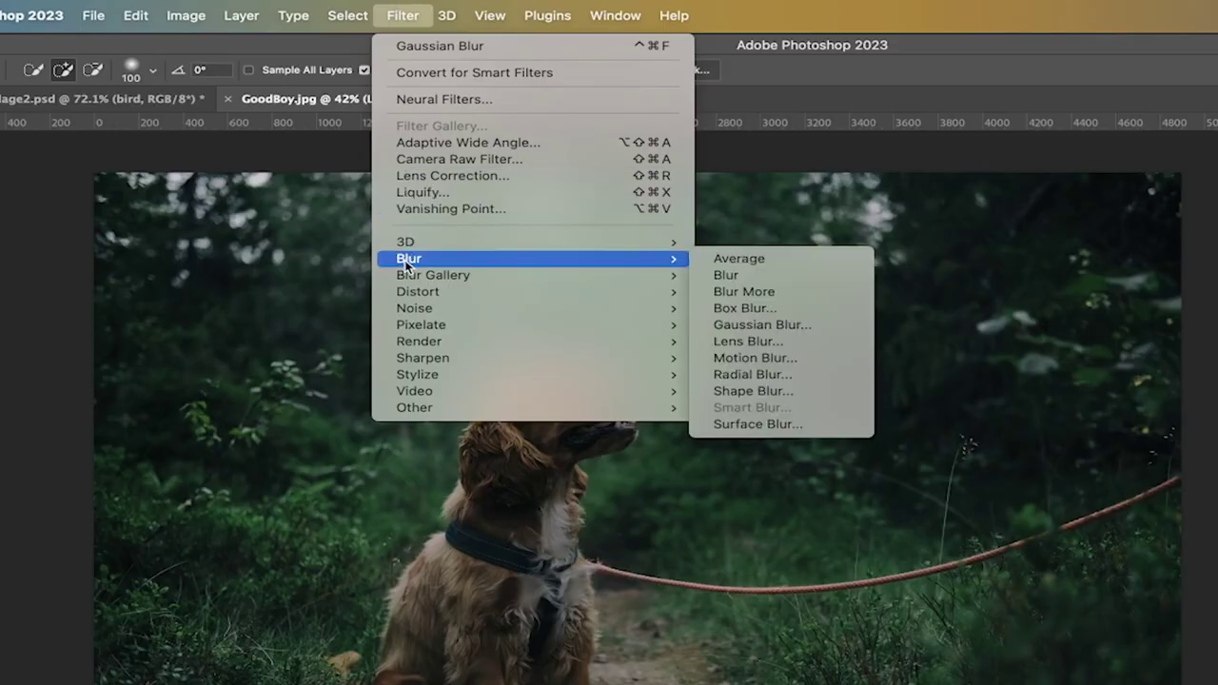
pyautogui.click(808, 332)
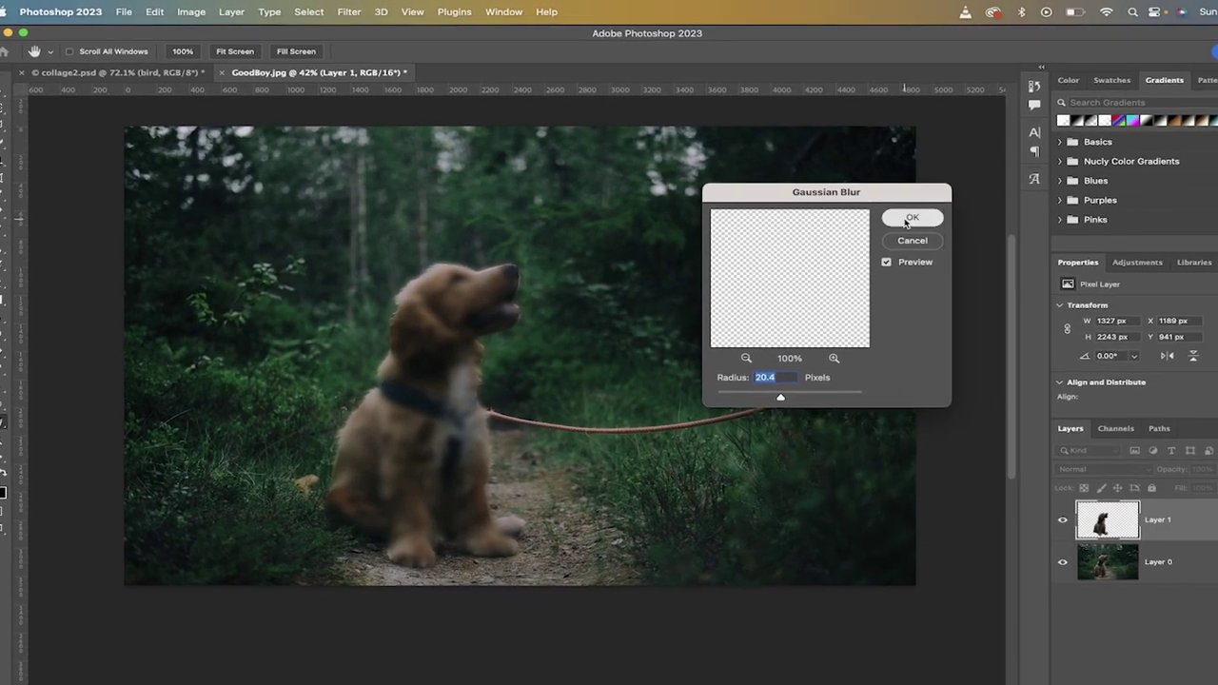
pyautogui.click(975, 238)
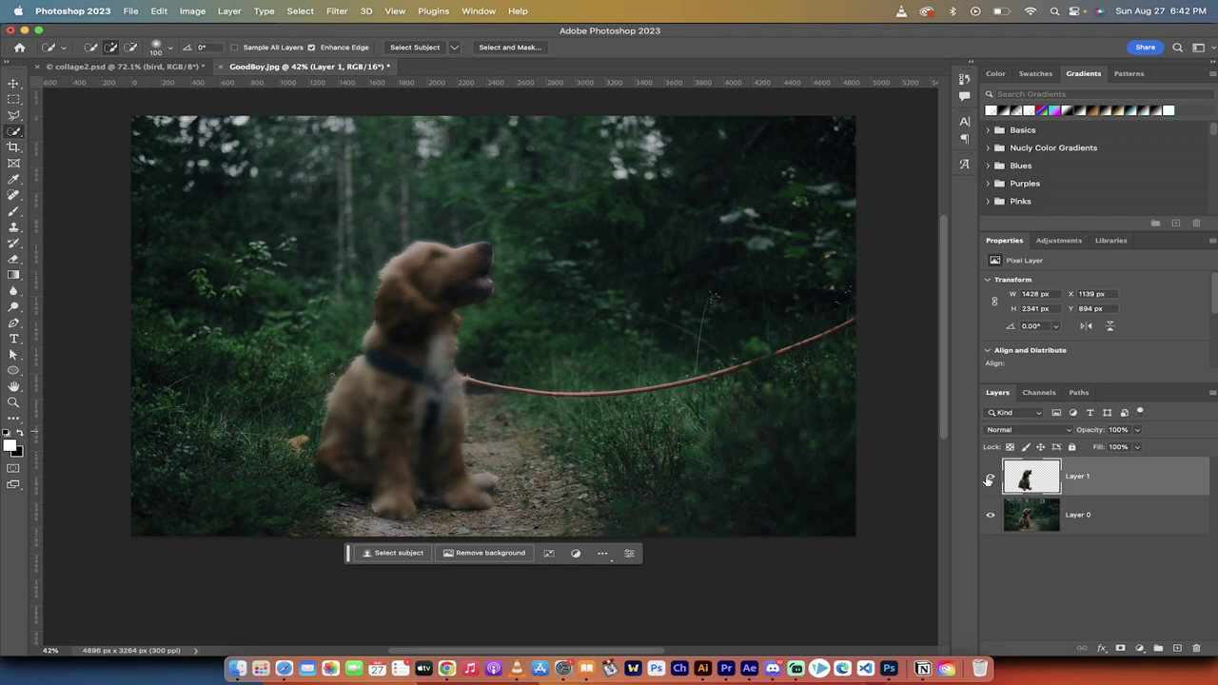
# - Change Layer 1's blend mode from Normal to Screen and compare the glow on and off
pyautogui.click(989, 476)
pyautogui.click(989, 476)
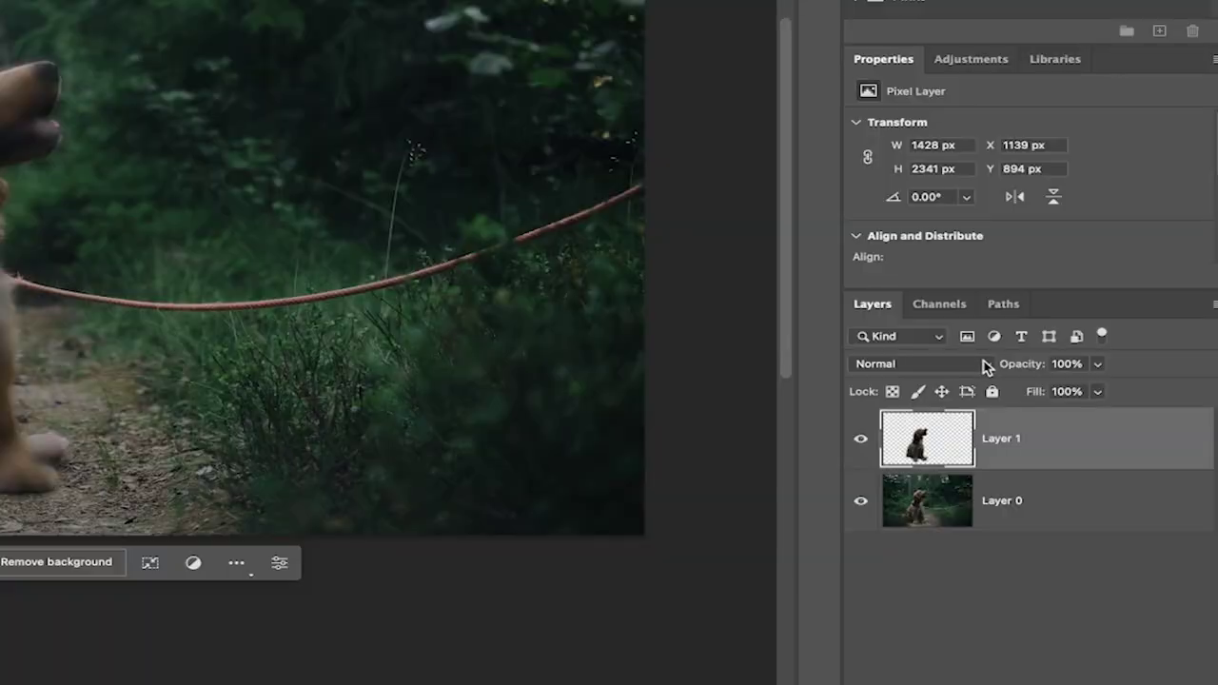
pyautogui.click(986, 364)
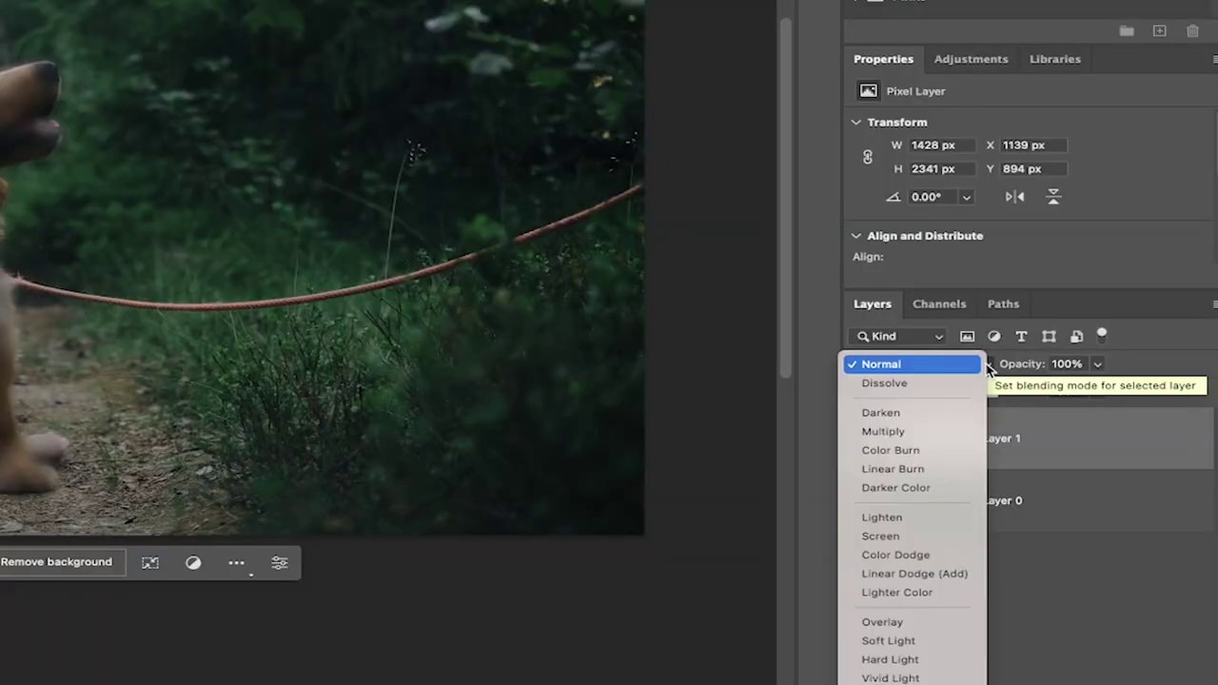
pyautogui.click(902, 538)
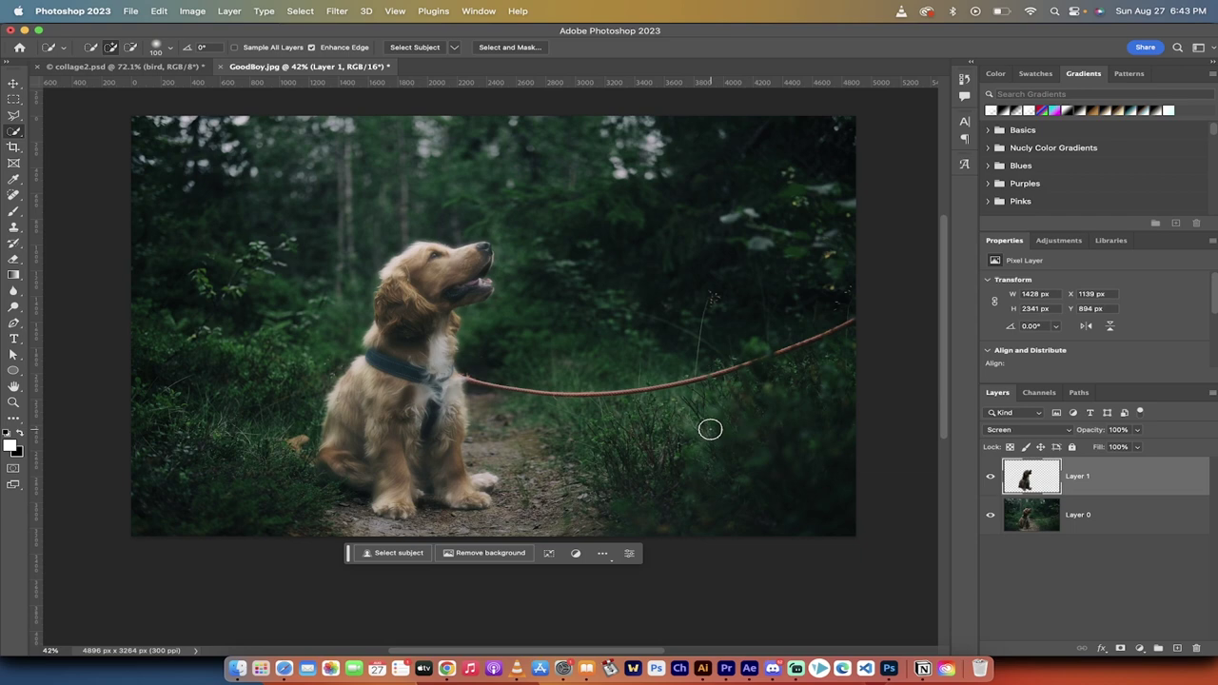
pyautogui.scroll(2, 463, 283)
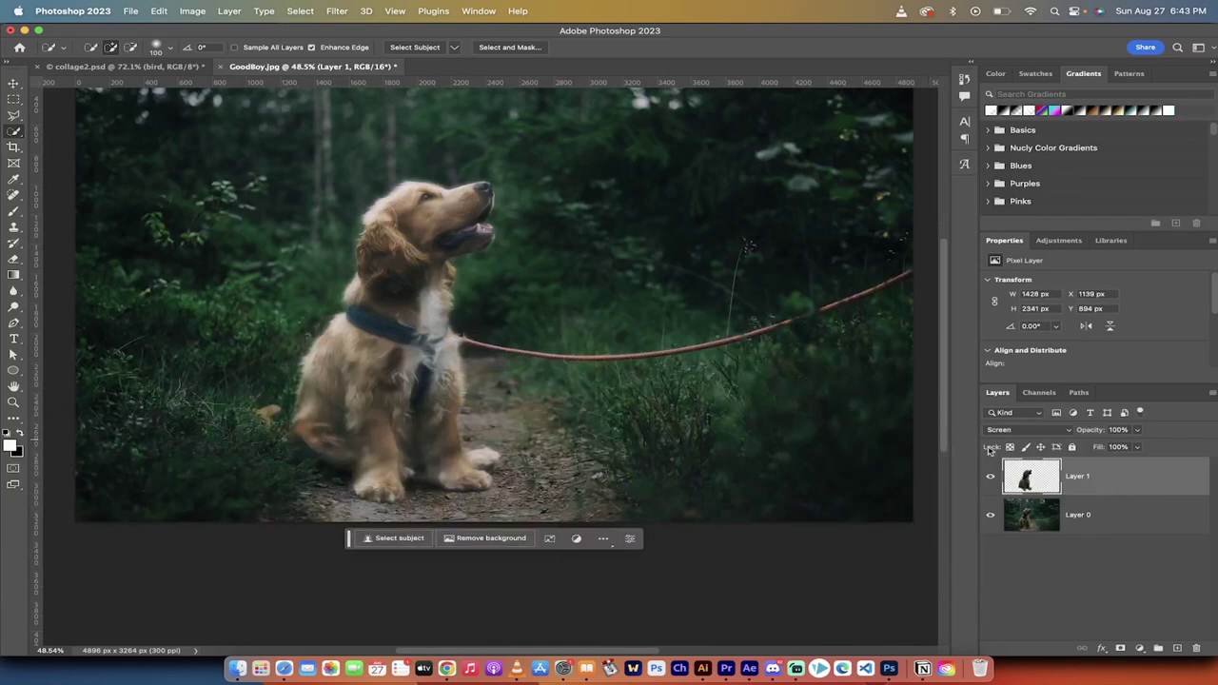
pyautogui.click(990, 476)
pyautogui.click(990, 476)
pyautogui.scroll(-2, 616, 371)
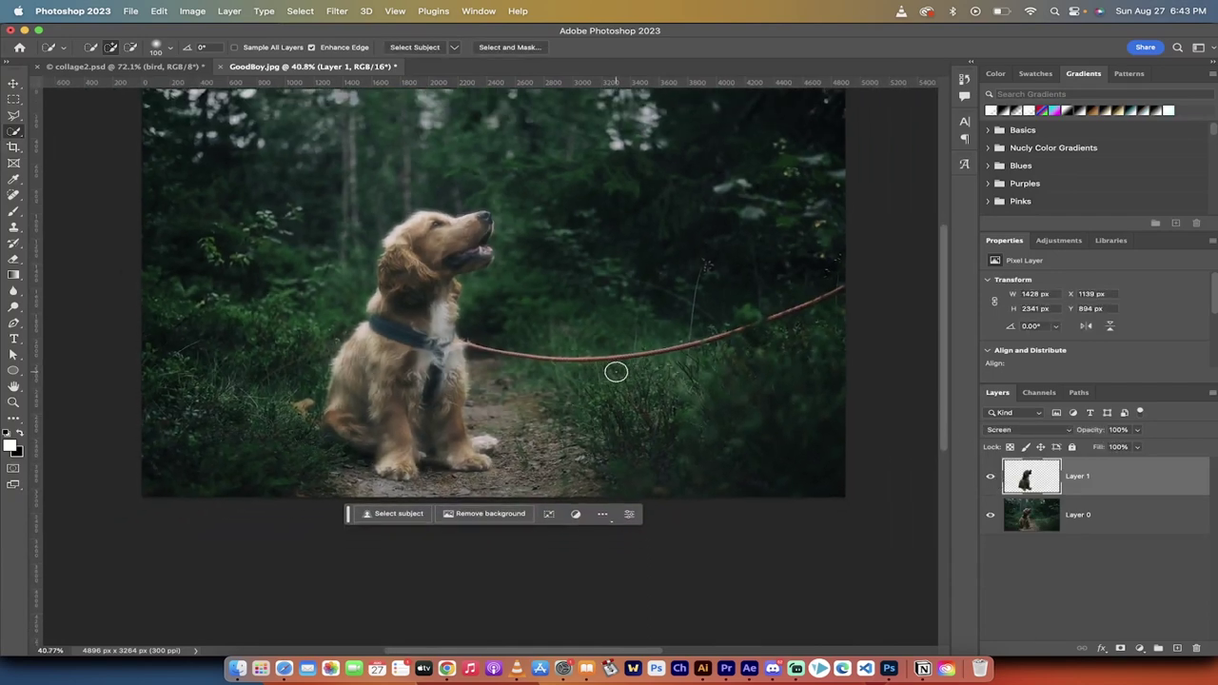
pyautogui.scroll(1, 616, 372)
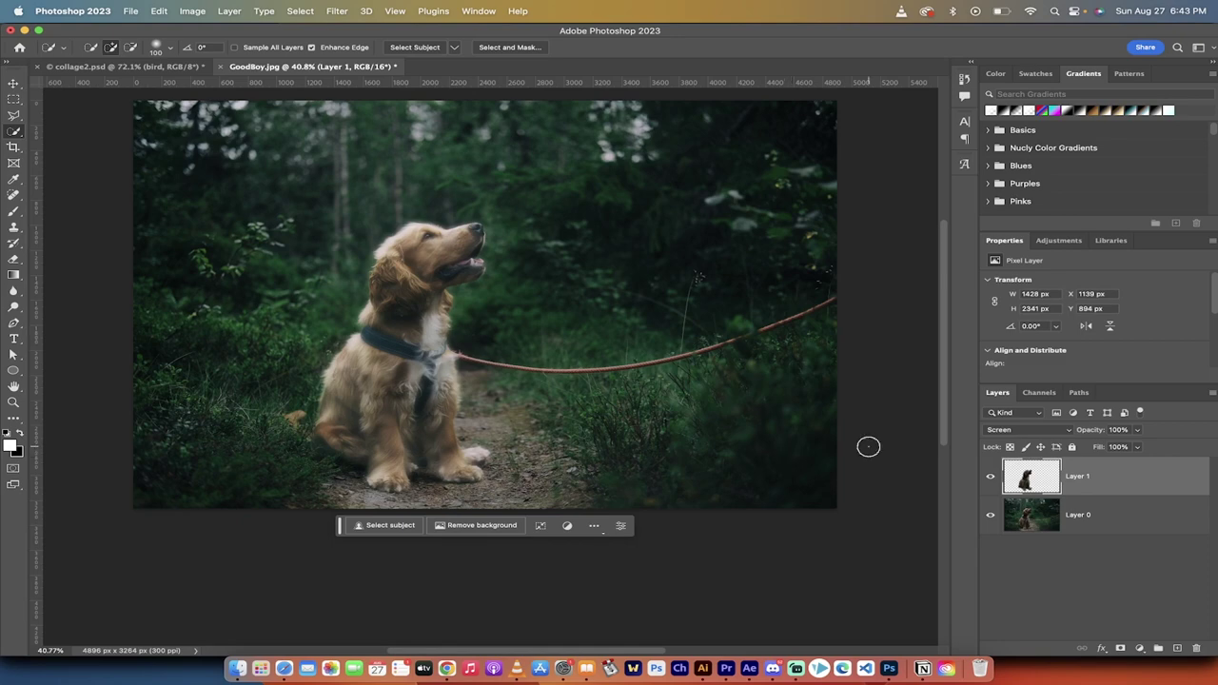
# - Add a black hide-all mask to Layer 1 and target the mask for painting
pyautogui.press('alt')
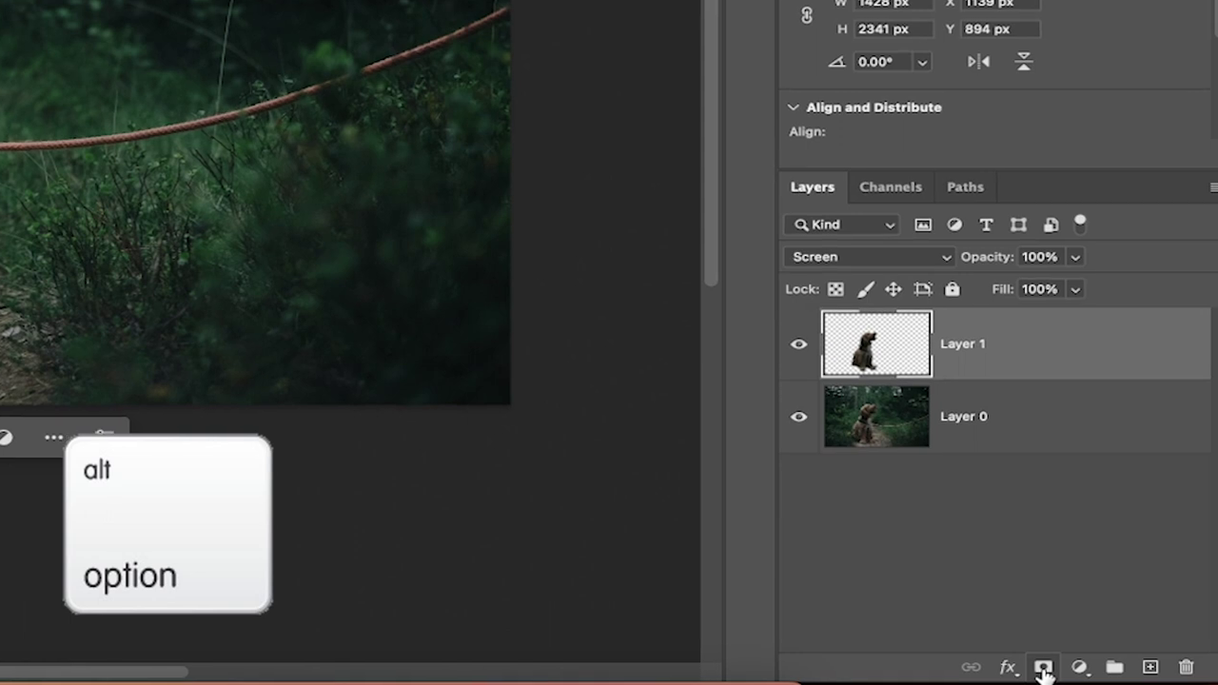
pyautogui.keyDown('alt'); pyautogui.click(1044, 669); pyautogui.keyUp('alt')
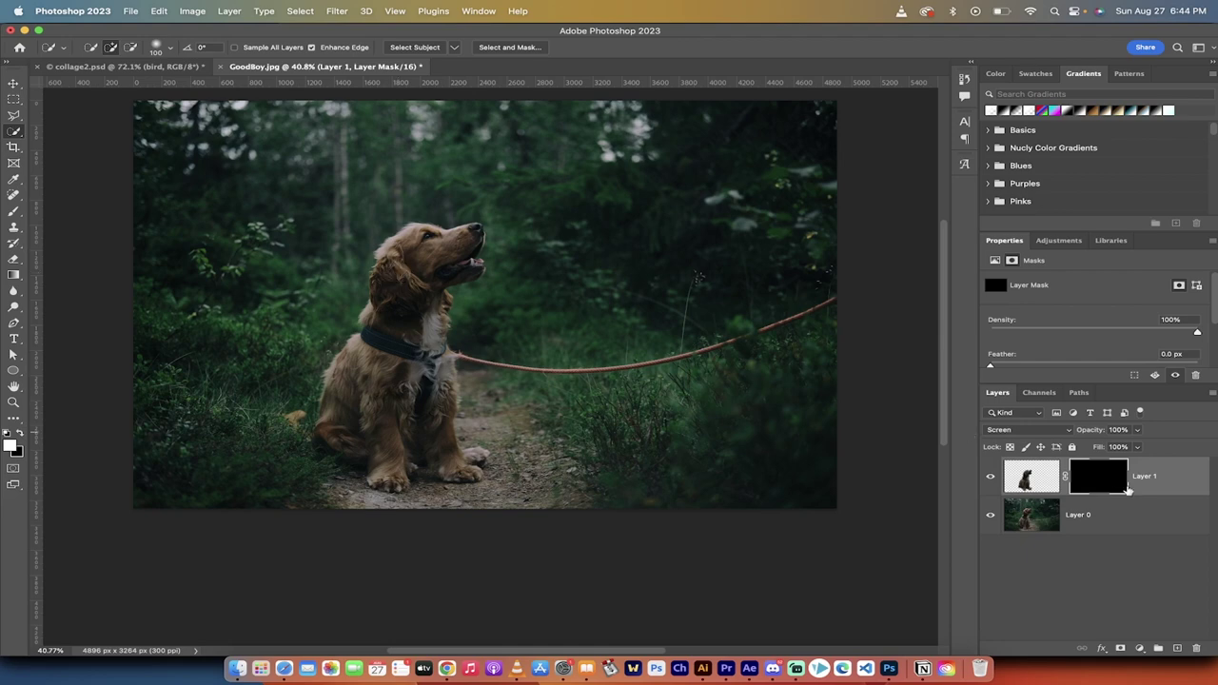
pyautogui.click(1106, 487)
pyautogui.click(1104, 483)
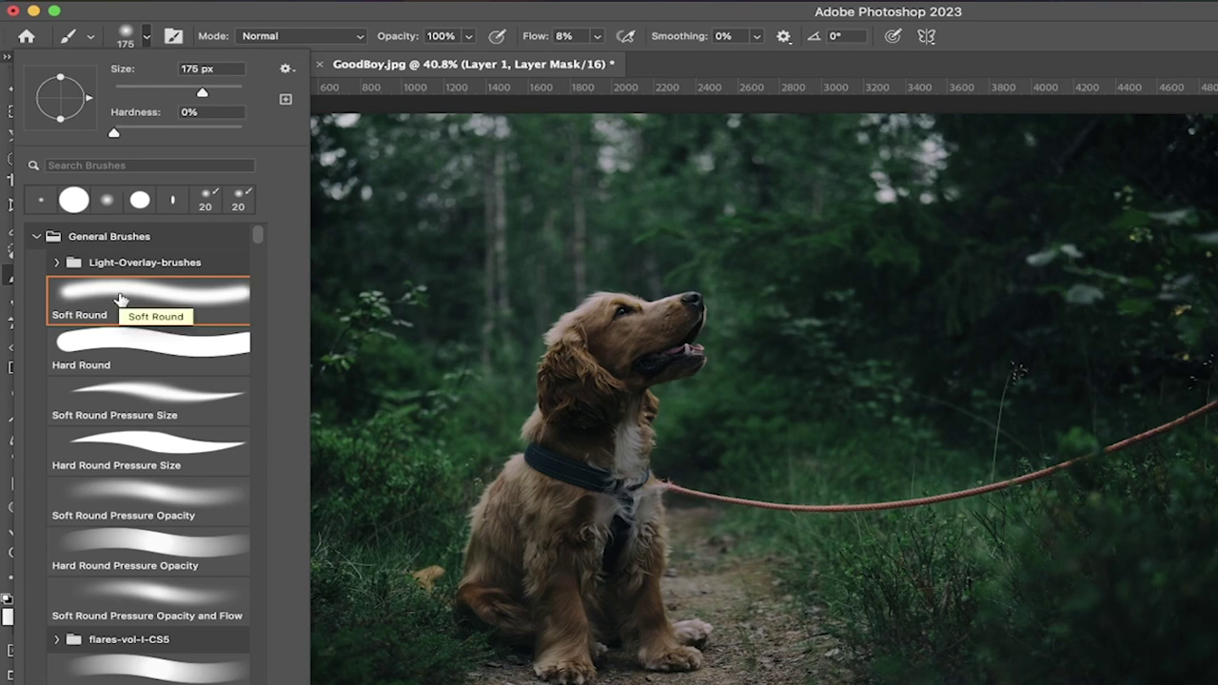
# - Choose the Soft Round brush at 175 px, 0% hardness, with flow kept at 8%
pyautogui.click(149, 37)
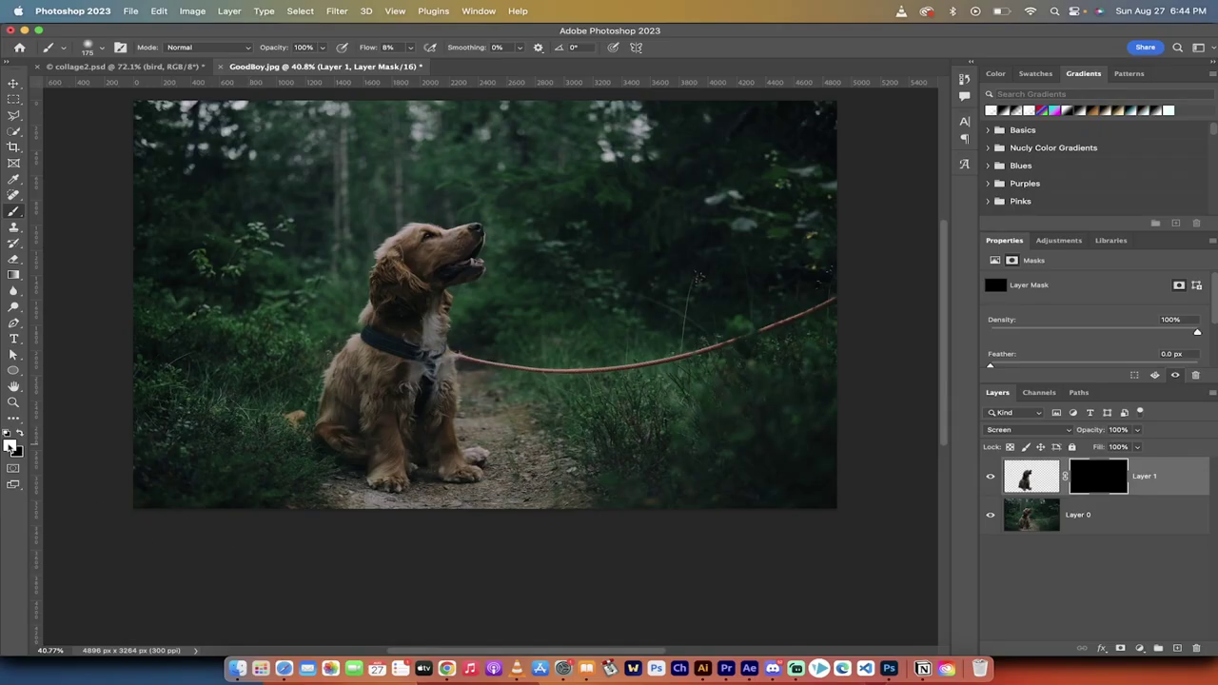
pyautogui.scroll(5, 314, 324)
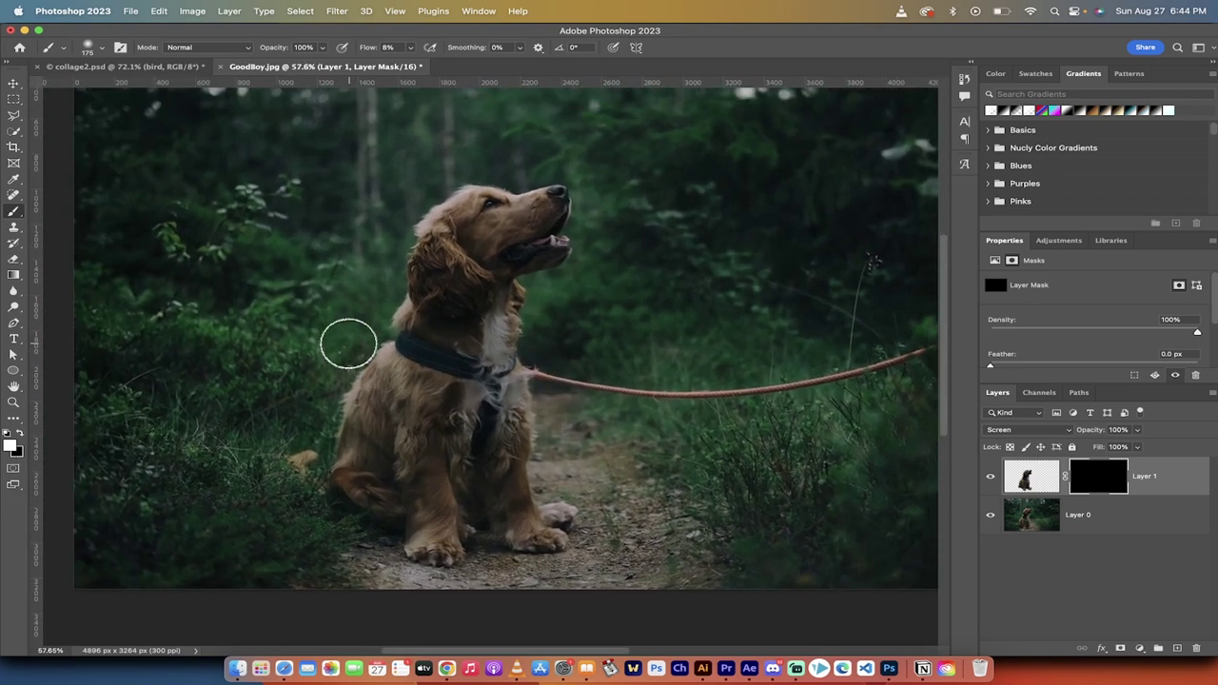
pyautogui.click(408, 47)
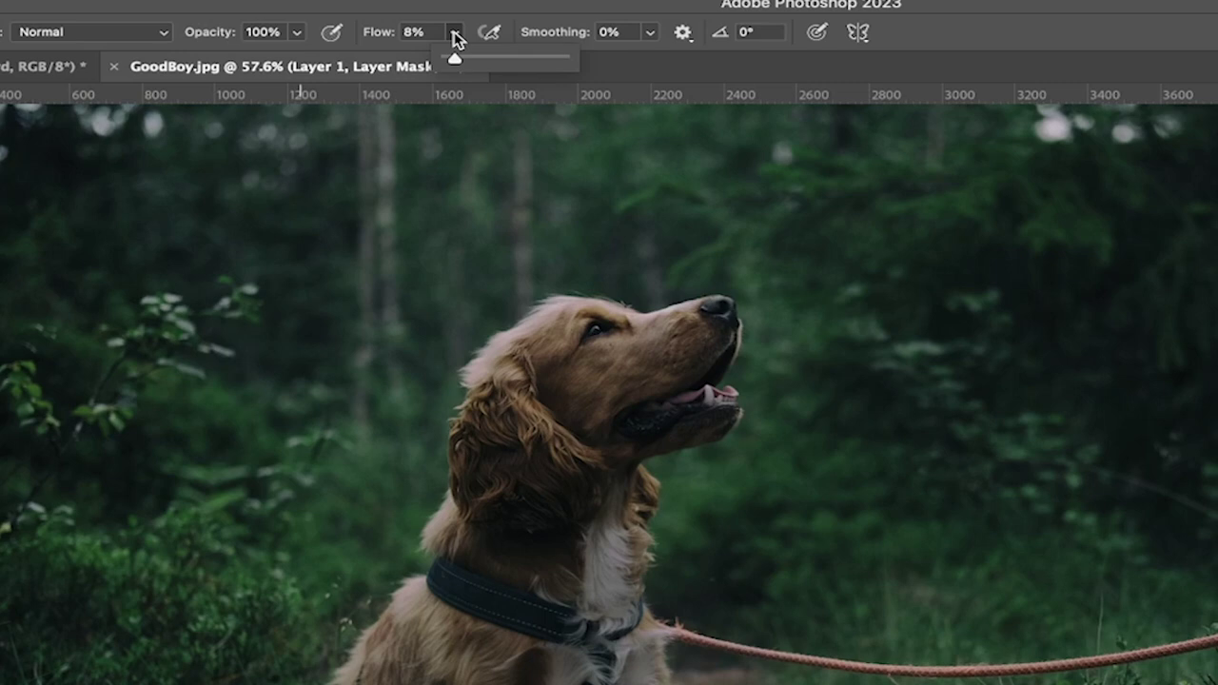
pyautogui.click(457, 38)
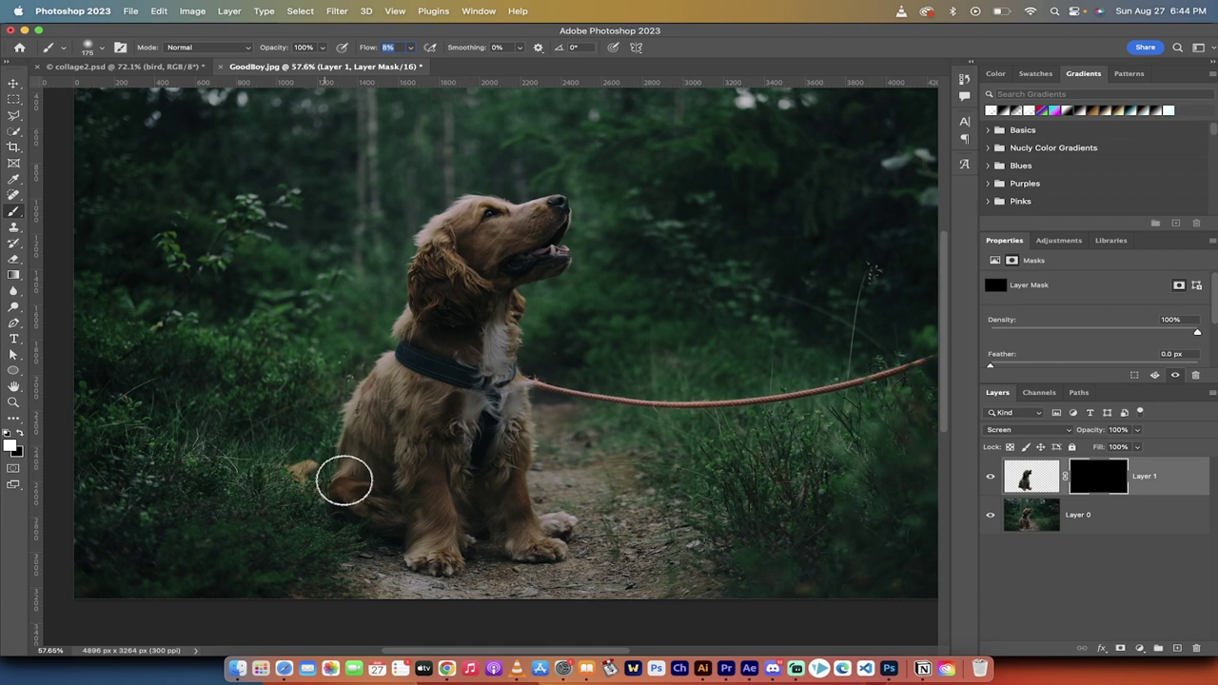
# - Paint white on the mask over the hind leg, neck, head, muzzle and chest, then compare
pyautogui.click(343, 481)
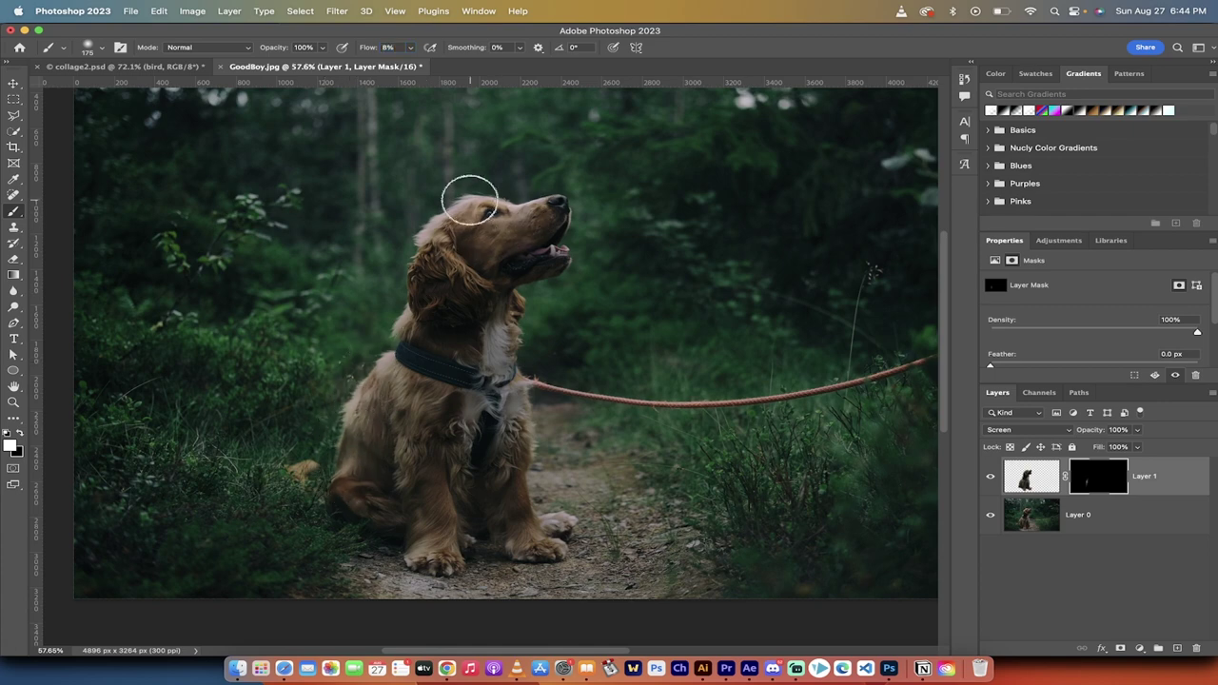
pyautogui.moveTo(469, 200)
pyautogui.mouseDown()
pyautogui.moveTo(435, 230)
pyautogui.moveTo(408, 315)
pyautogui.moveTo(413, 274)
pyautogui.moveTo(348, 451)
pyautogui.moveTo(372, 403)
pyautogui.mouseUp()
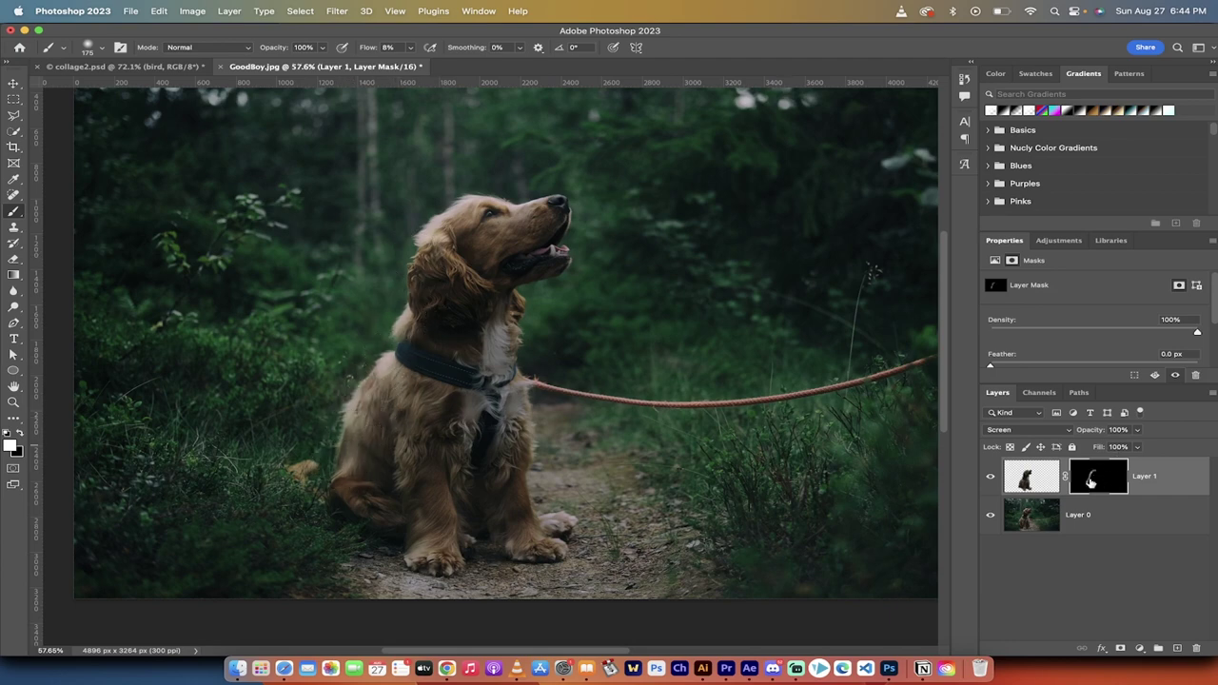
pyautogui.moveTo(582, 244)
pyautogui.mouseDown()
pyautogui.moveTo(565, 208)
pyautogui.moveTo(413, 266)
pyautogui.moveTo(425, 252)
pyautogui.moveTo(388, 359)
pyautogui.moveTo(409, 273)
pyautogui.moveTo(369, 360)
pyautogui.moveTo(342, 495)
pyautogui.moveTo(351, 514)
pyautogui.moveTo(365, 510)
pyautogui.moveTo(371, 425)
pyautogui.moveTo(359, 463)
pyautogui.moveTo(445, 244)
pyautogui.moveTo(399, 306)
pyautogui.moveTo(443, 228)
pyautogui.moveTo(459, 242)
pyautogui.moveTo(438, 257)
pyautogui.moveTo(512, 224)
pyautogui.moveTo(461, 244)
pyautogui.moveTo(434, 277)
pyautogui.moveTo(462, 218)
pyautogui.moveTo(405, 300)
pyautogui.moveTo(370, 405)
pyautogui.moveTo(353, 519)
pyautogui.moveTo(338, 497)
pyautogui.moveTo(357, 402)
pyautogui.moveTo(342, 454)
pyautogui.moveTo(476, 209)
pyautogui.moveTo(463, 236)
pyautogui.moveTo(414, 265)
pyautogui.moveTo(427, 220)
pyautogui.moveTo(421, 258)
pyautogui.mouseUp()
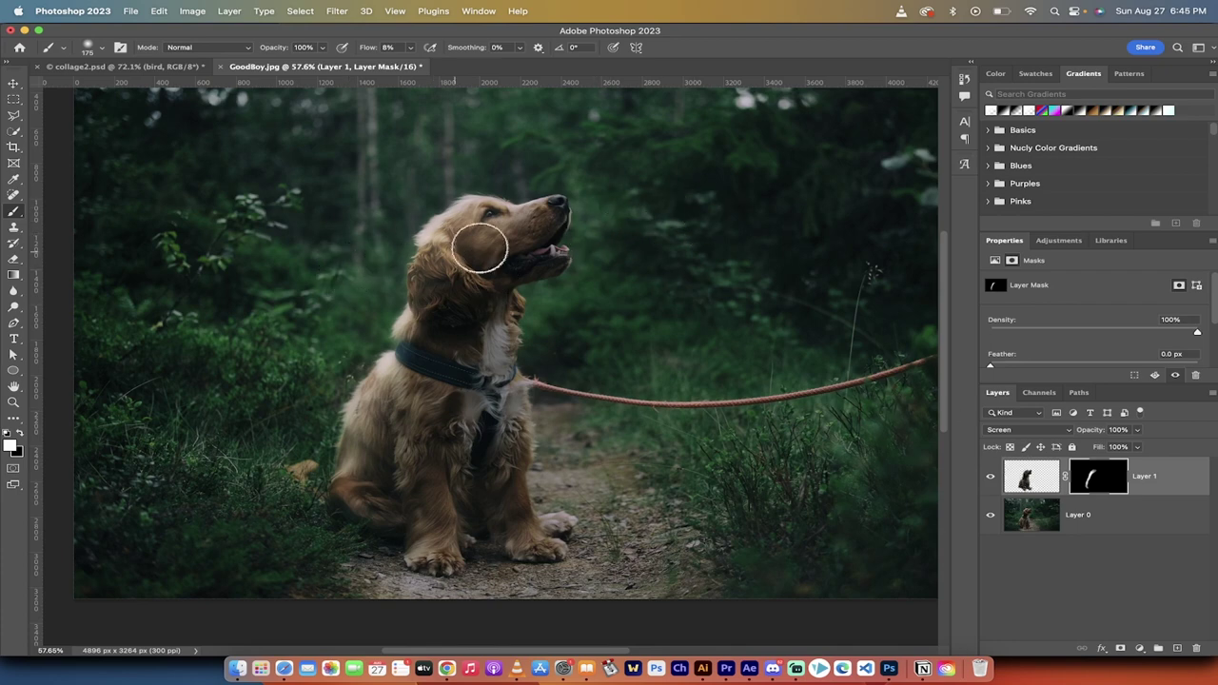
pyautogui.moveTo(528, 219); pyautogui.dragTo(470, 231)
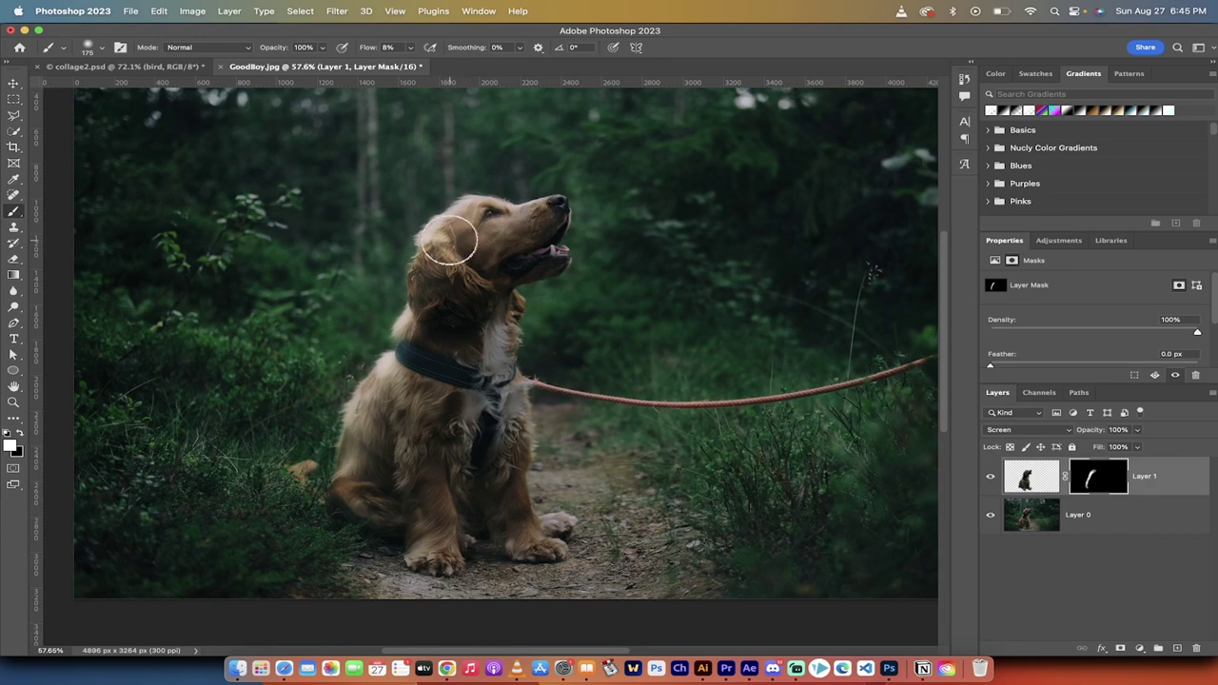
pyautogui.moveTo(381, 362)
pyautogui.mouseDown()
pyautogui.moveTo(348, 463)
pyautogui.moveTo(372, 424)
pyautogui.moveTo(373, 435)
pyautogui.mouseUp()
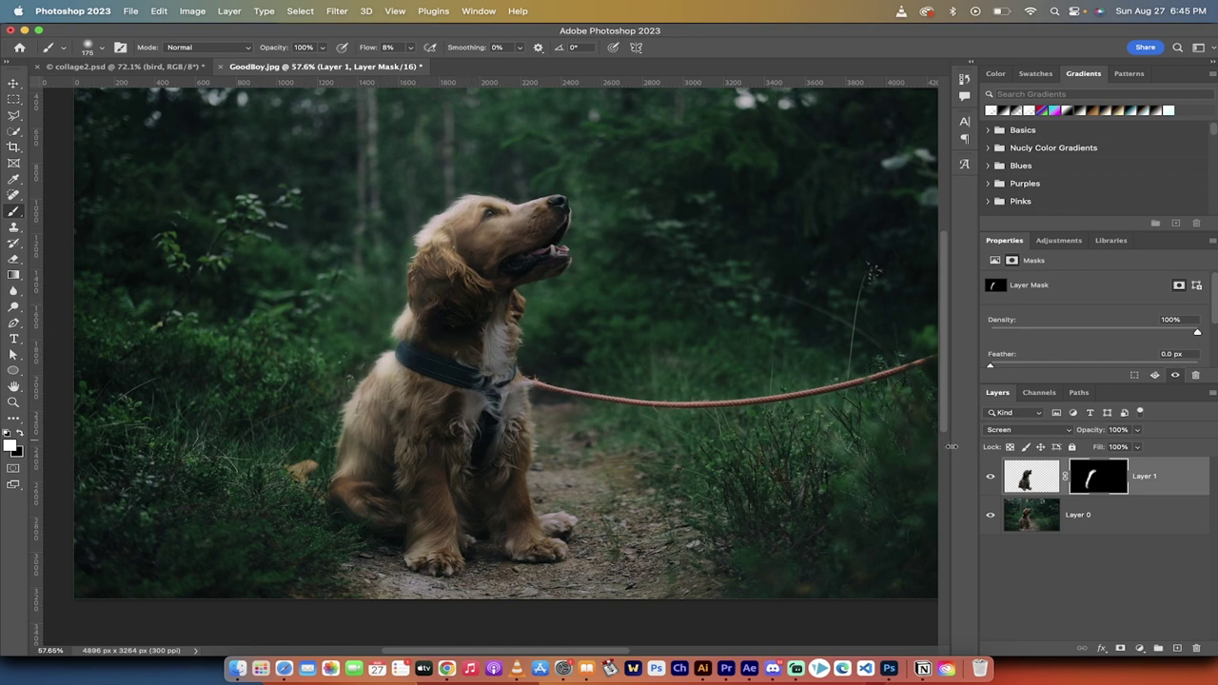
pyautogui.click(990, 477)
pyautogui.click(989, 479)
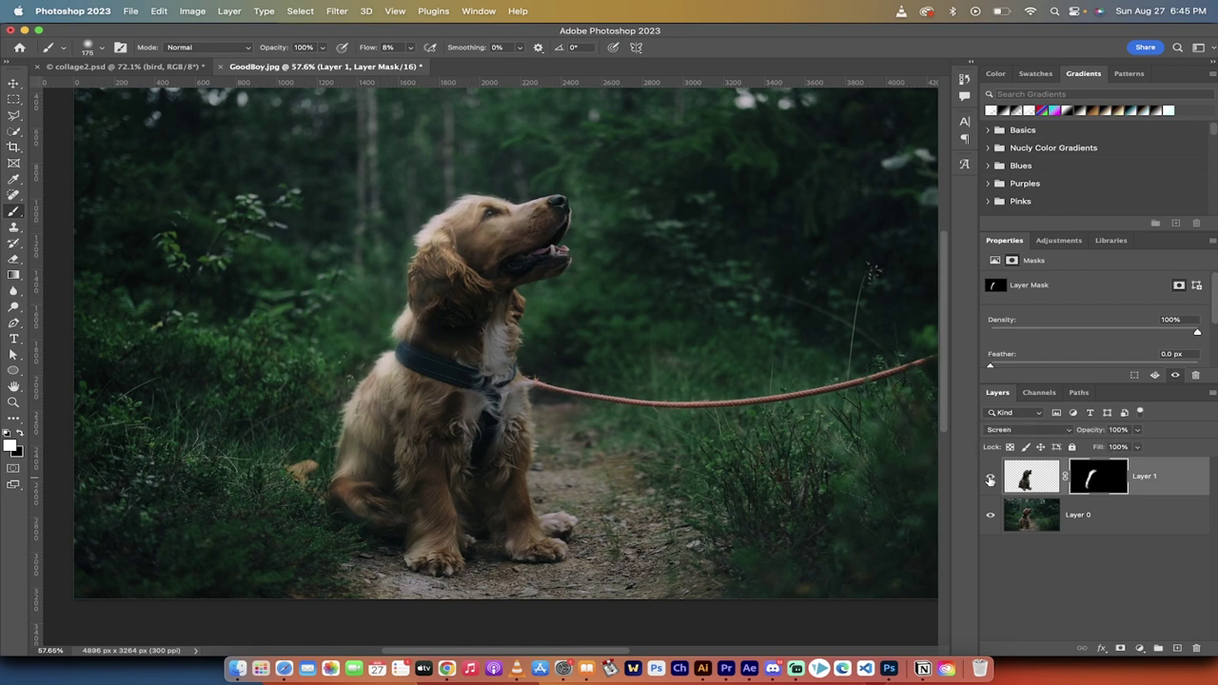